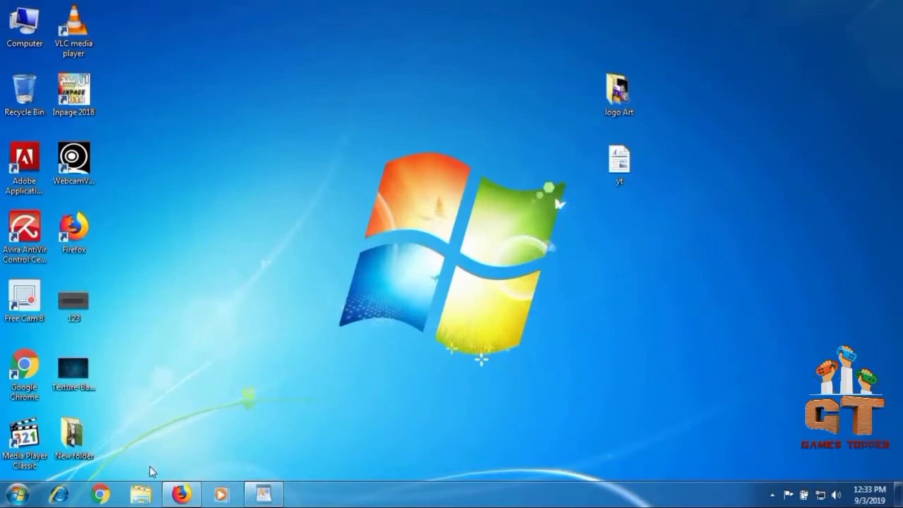
Switch to Firefox, open YouTube, and go to the account's own channel to bring up the channel creation form
{"action": "left_click", "coordinate": [182, 494]}
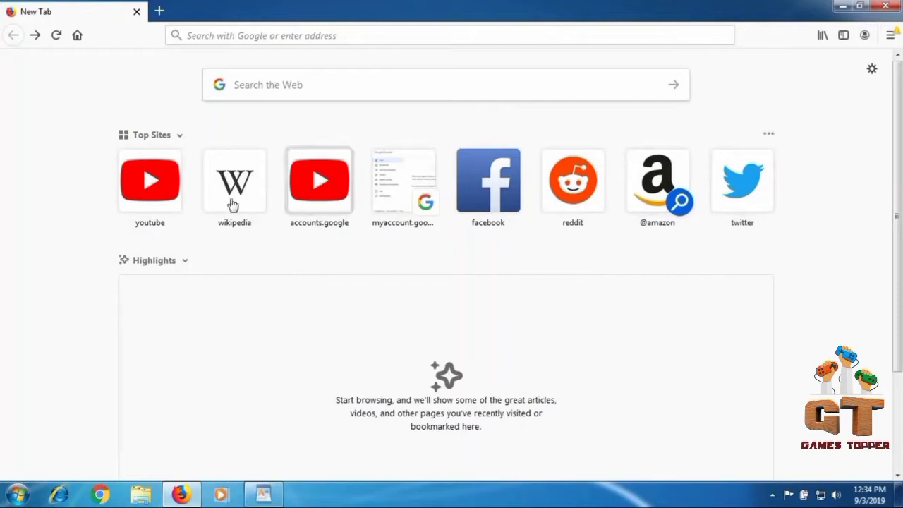
{"action": "left_click", "coordinate": [143, 212]}
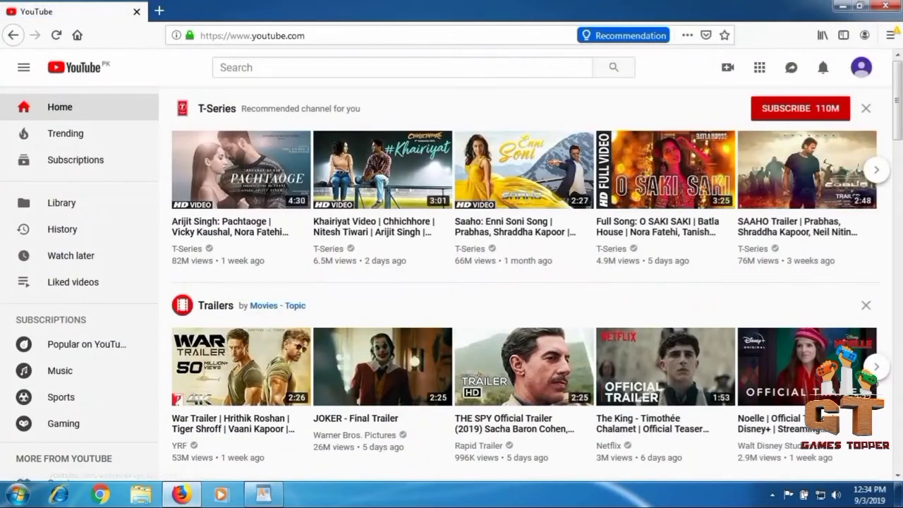
{"action": "left_click_drag", "start_coordinate": [866, 35], "coordinate": [878, 84]}
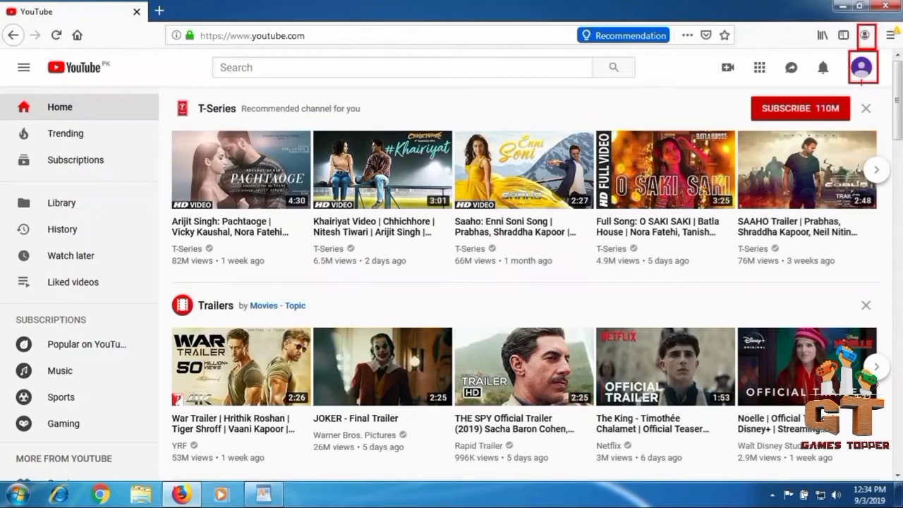
{"action": "key", "text": "Escape"}
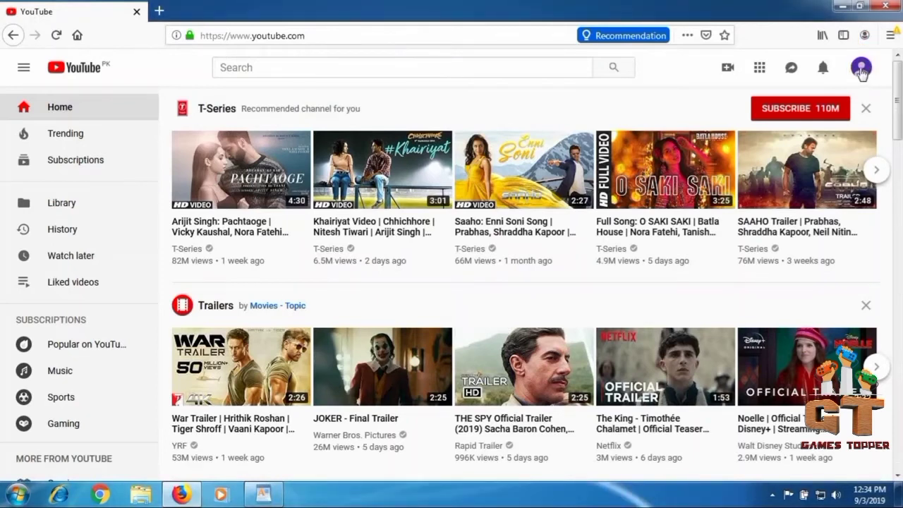
{"action": "left_click", "coordinate": [861, 69]}
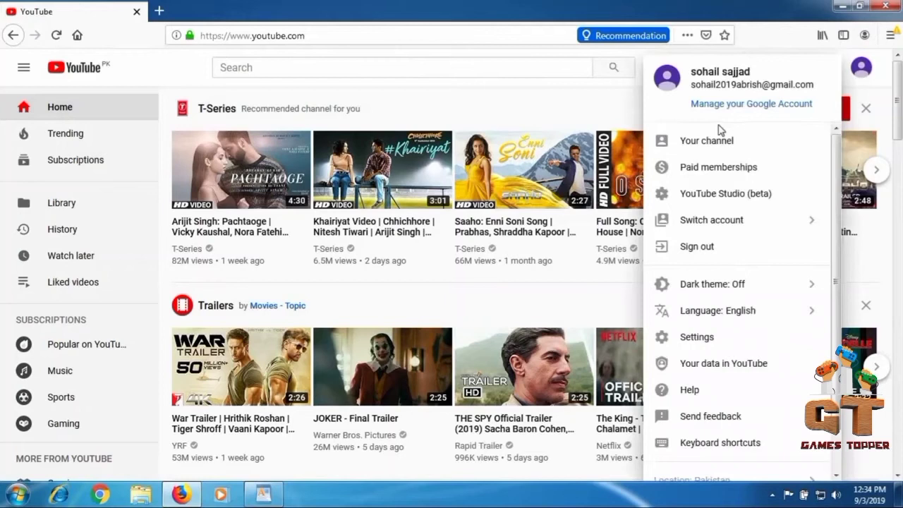
{"action": "left_click", "coordinate": [756, 146]}
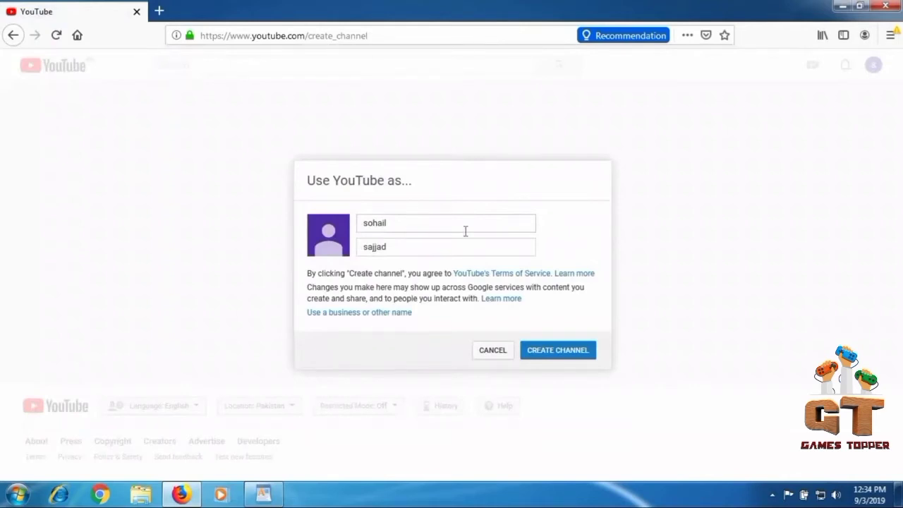
Replace both account name fields with the new channel's two-part name and create the channel
{"action": "left_click_drag", "start_coordinate": [382, 222], "coordinate": [362, 222]}
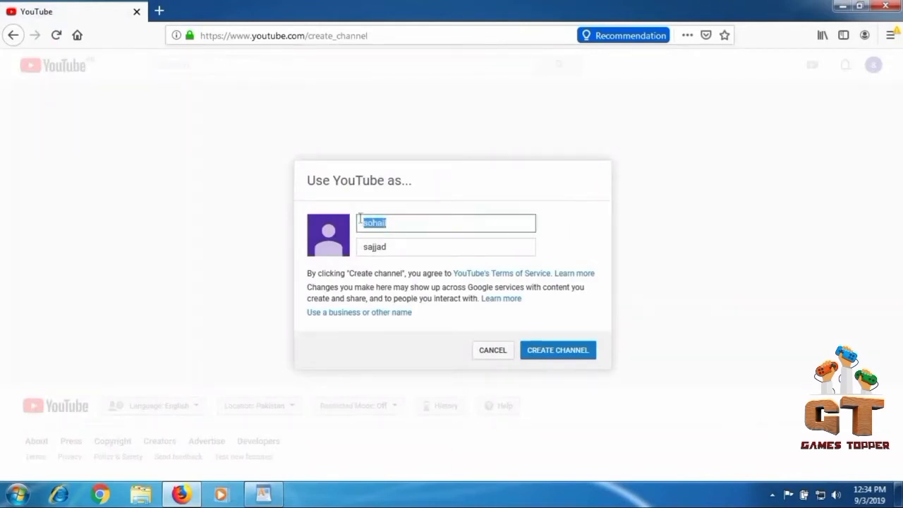
{"action": "left_click_drag", "start_coordinate": [400, 250], "coordinate": [354, 250]}
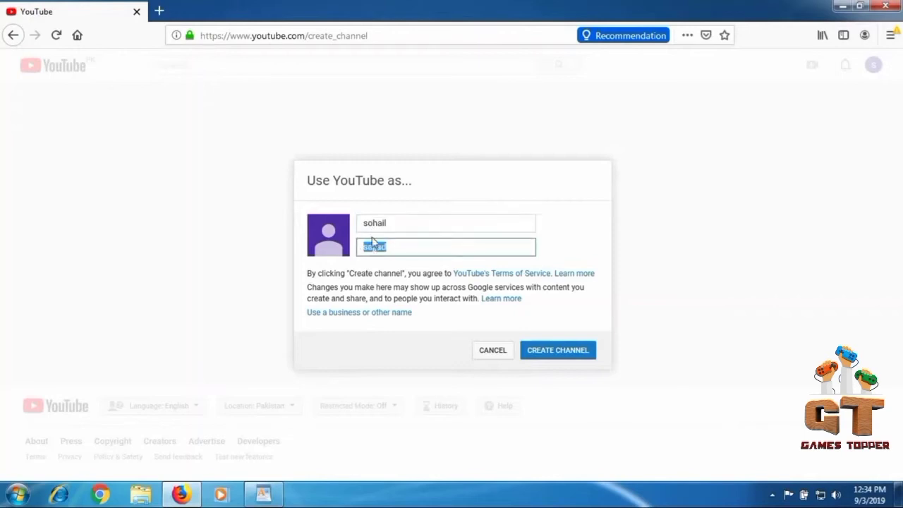
{"action": "left_click", "coordinate": [417, 223]}
{"action": "key", "text": "ctrl+a"}
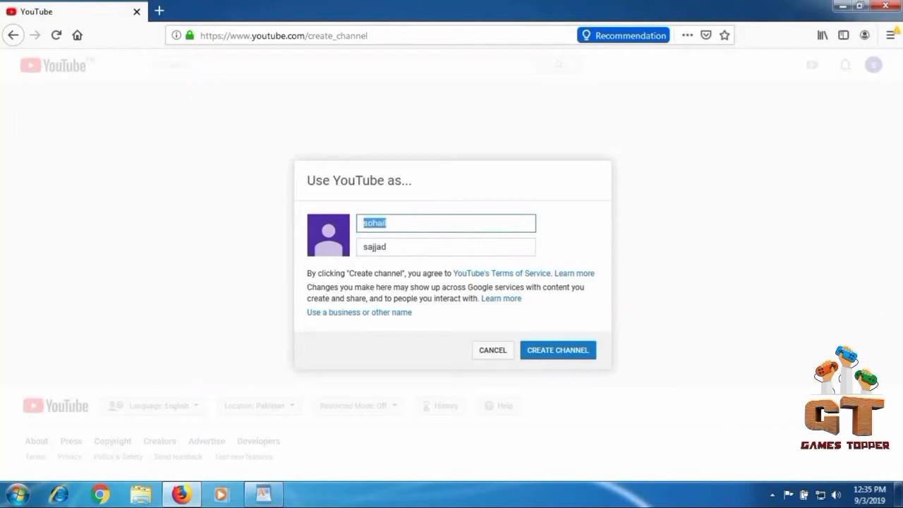
{"action": "type", "text": "princess"}
{"action": "key", "text": "Tab"}
{"action": "type", "text": "Abrish"}
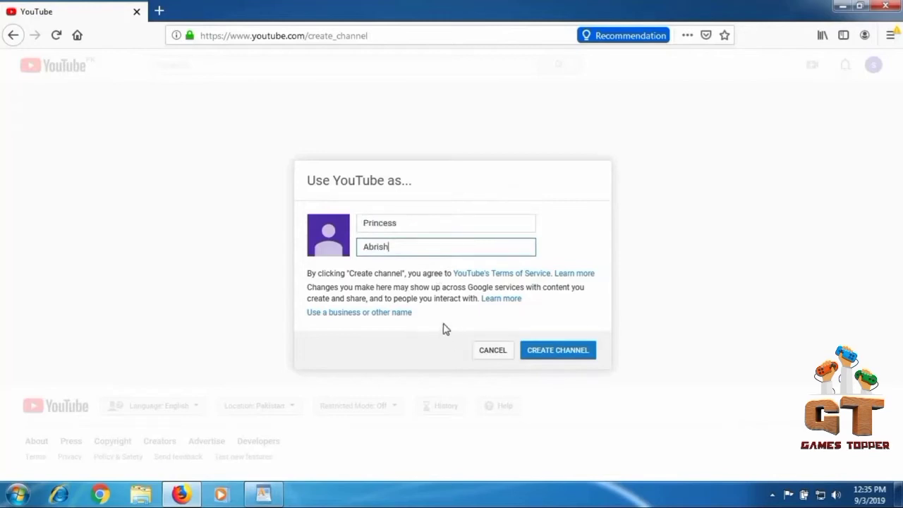
{"action": "left_click", "coordinate": [548, 356]}
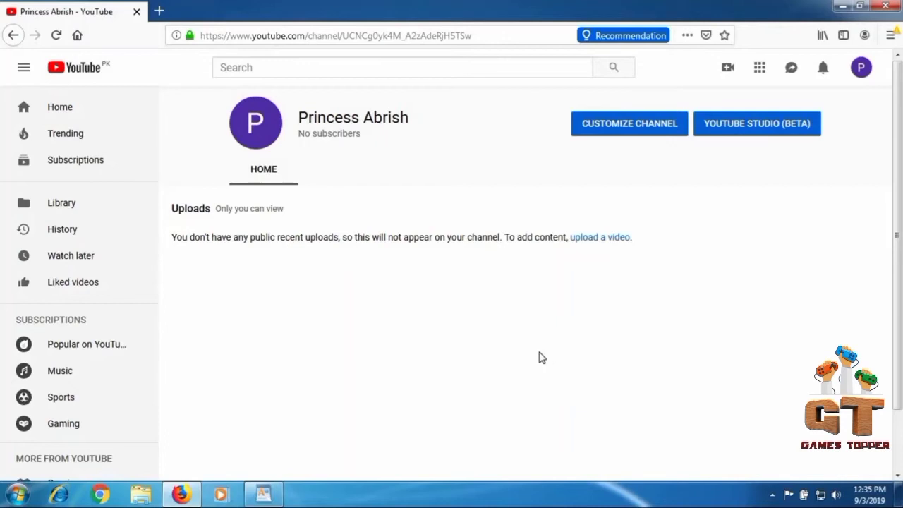
{"action": "mouse_move", "coordinate": [160, 197]}
{"action": "left_mouse_down"}
{"action": "mouse_move", "coordinate": [282, 221]}
{"action": "mouse_move", "coordinate": [772, 218]}
{"action": "mouse_move", "coordinate": [813, 225]}
{"action": "left_mouse_up"}
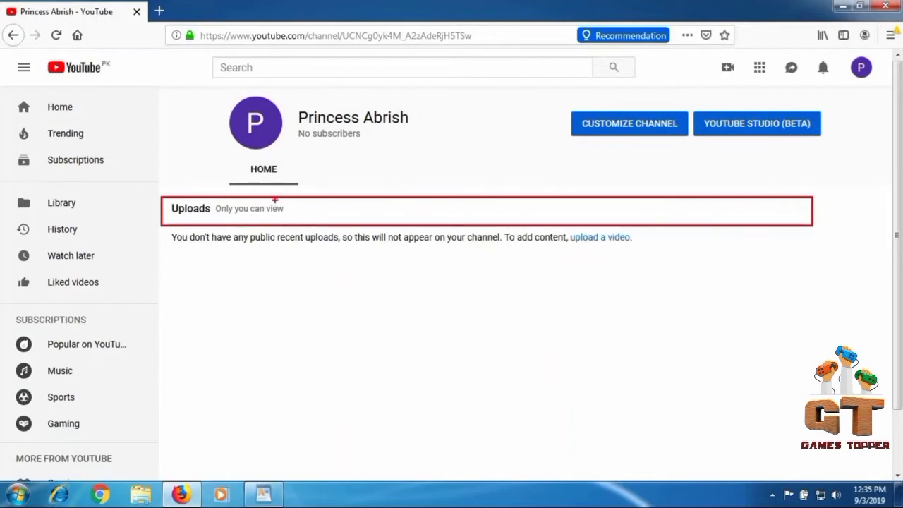
{"action": "mouse_move", "coordinate": [275, 196]}
{"action": "left_mouse_down"}
{"action": "mouse_move", "coordinate": [301, 226]}
{"action": "mouse_move", "coordinate": [315, 226]}
{"action": "left_mouse_up"}
{"action": "left_click_drag", "start_coordinate": [359, 196], "coordinate": [419, 226]}
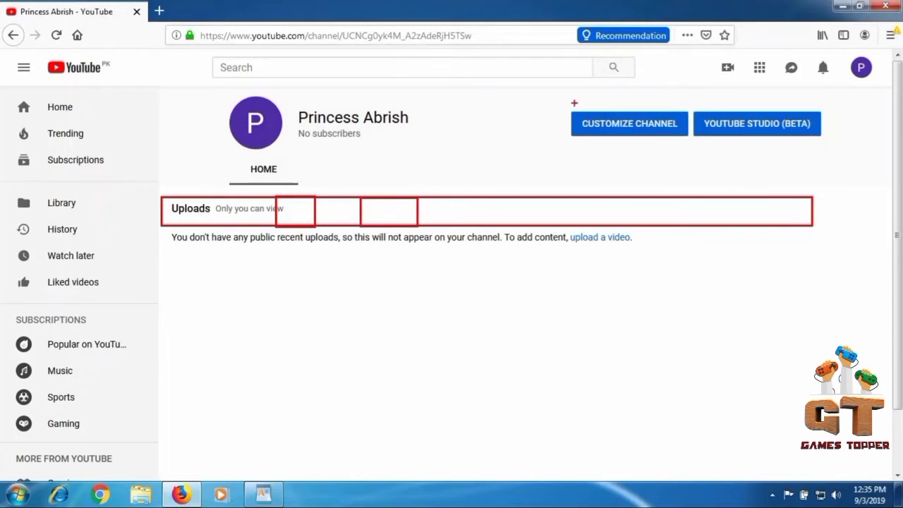
{"action": "key", "text": "e"}
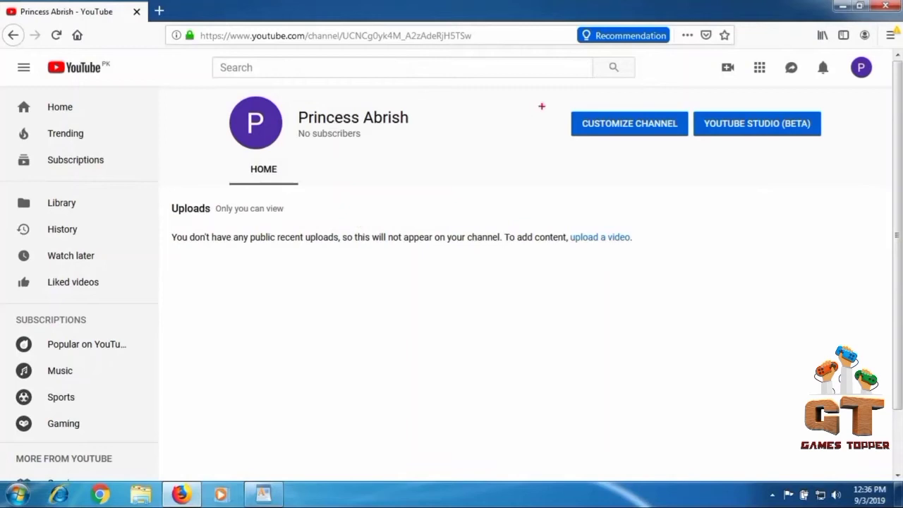
{"action": "mouse_move", "coordinate": [564, 99]}
{"action": "left_mouse_down"}
{"action": "mouse_move", "coordinate": [656, 148]}
{"action": "mouse_move", "coordinate": [695, 152]}
{"action": "left_mouse_up"}
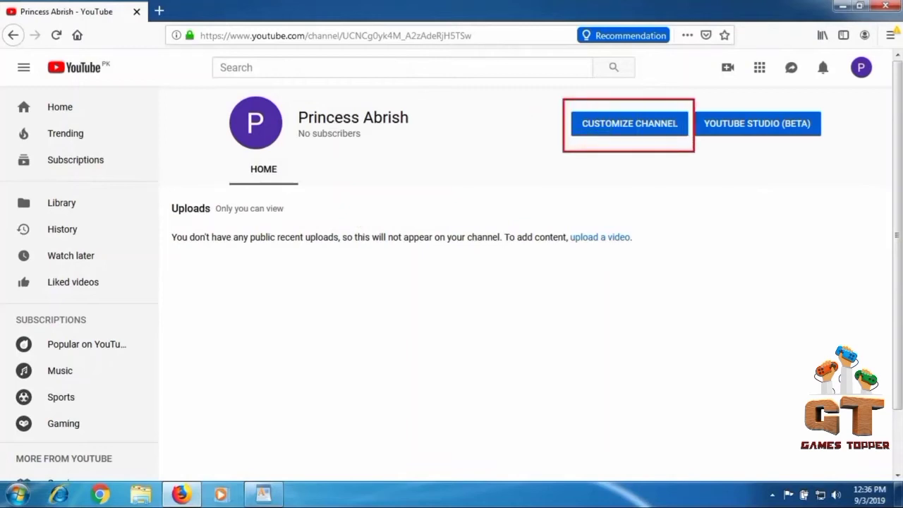
{"action": "key", "text": "Escape"}
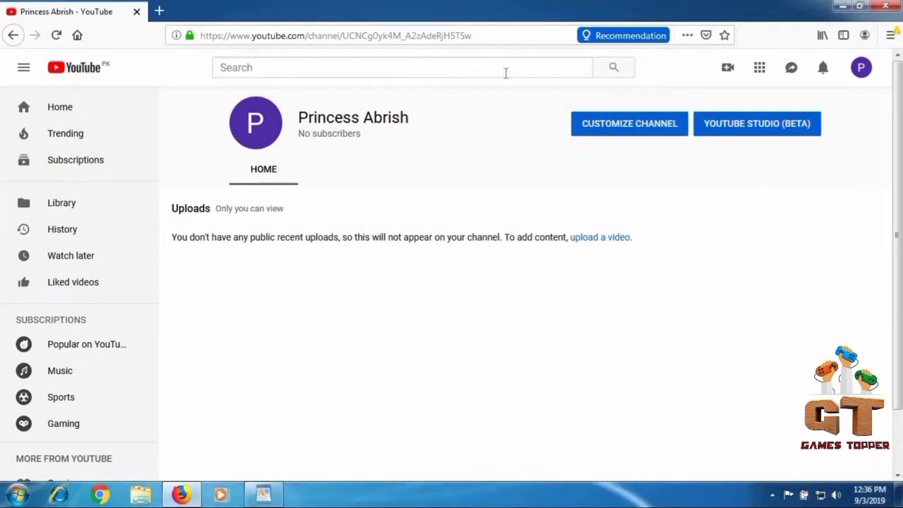
Start customizing the new channel and open its channel settings
{"action": "left_click", "coordinate": [600, 129]}
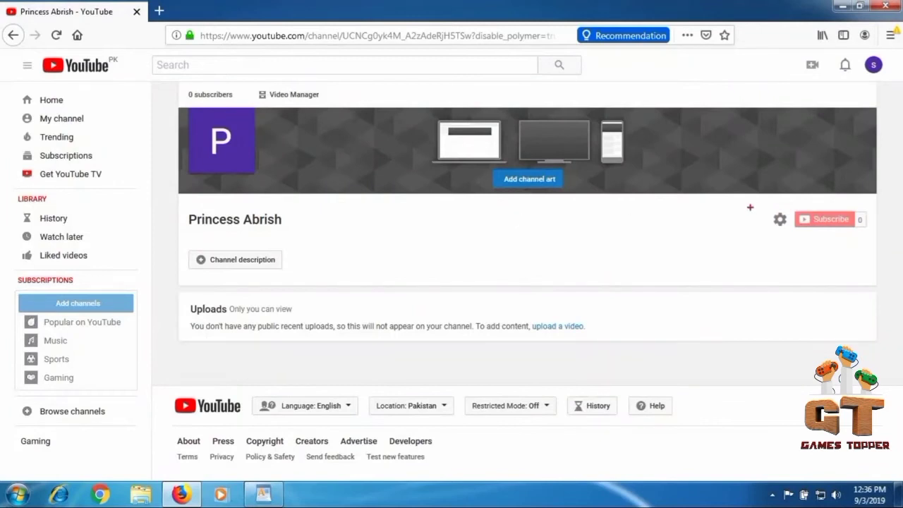
{"action": "left_click_drag", "start_coordinate": [766, 204], "coordinate": [793, 235]}
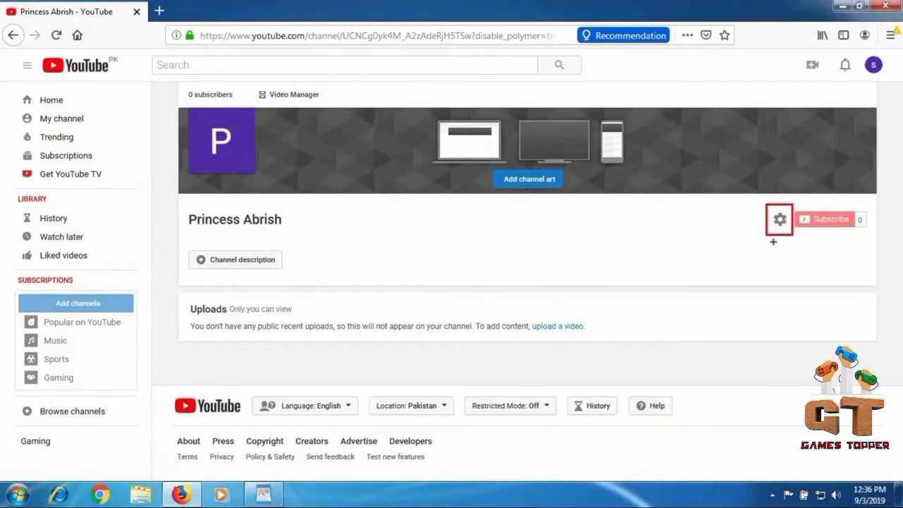
{"action": "left_click", "coordinate": [778, 220]}
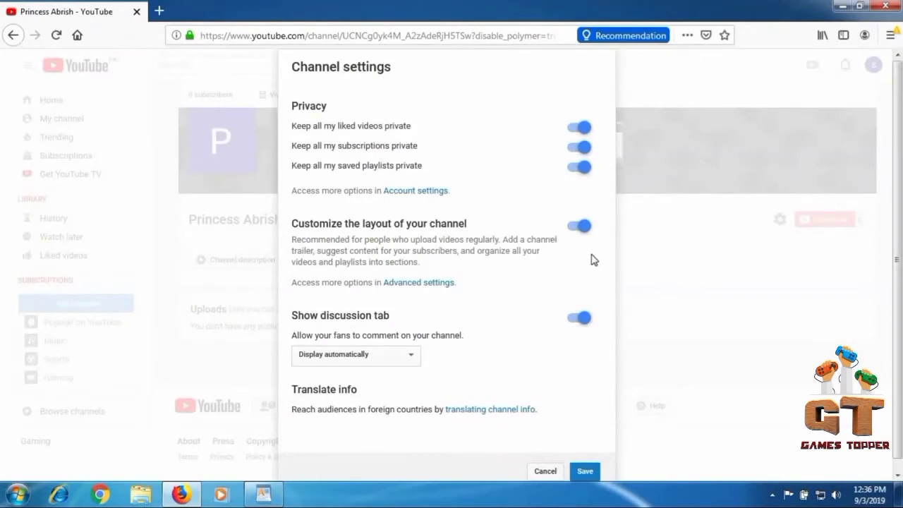
Save the channel settings with layout customization and the discussion tab both switched on
{"action": "left_click", "coordinate": [579, 232]}
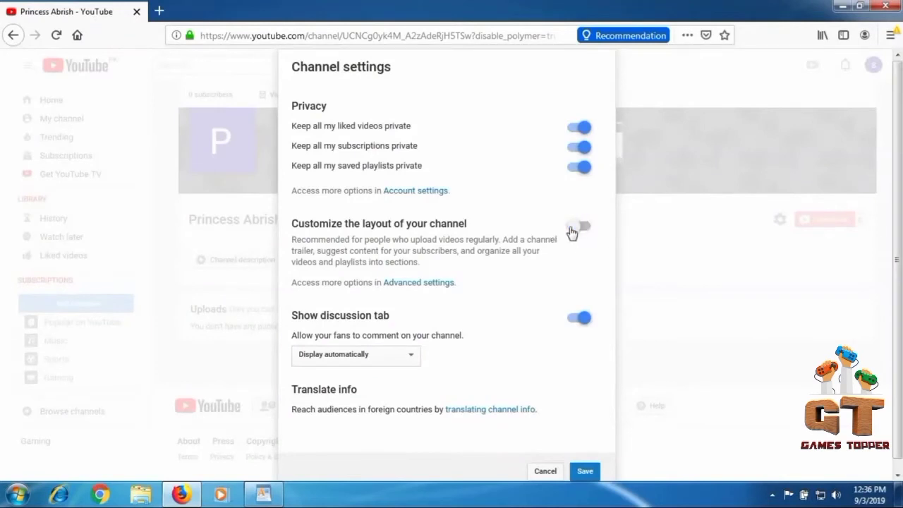
{"action": "left_click", "coordinate": [582, 232]}
{"action": "left_click", "coordinate": [580, 320]}
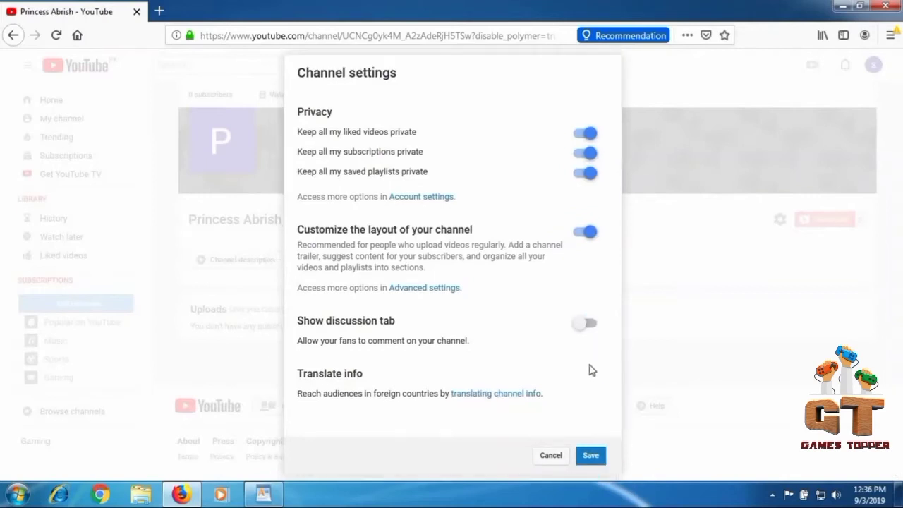
{"action": "left_click", "coordinate": [585, 325]}
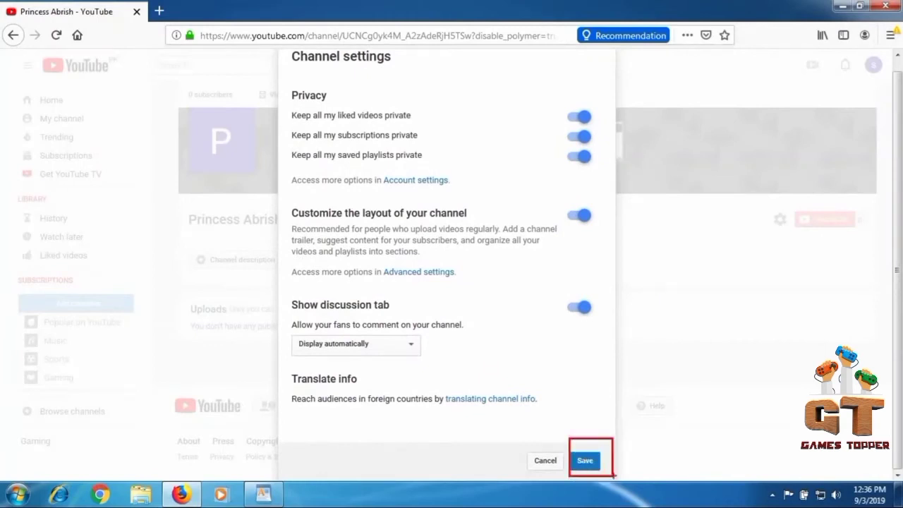
{"action": "left_click", "coordinate": [588, 462]}
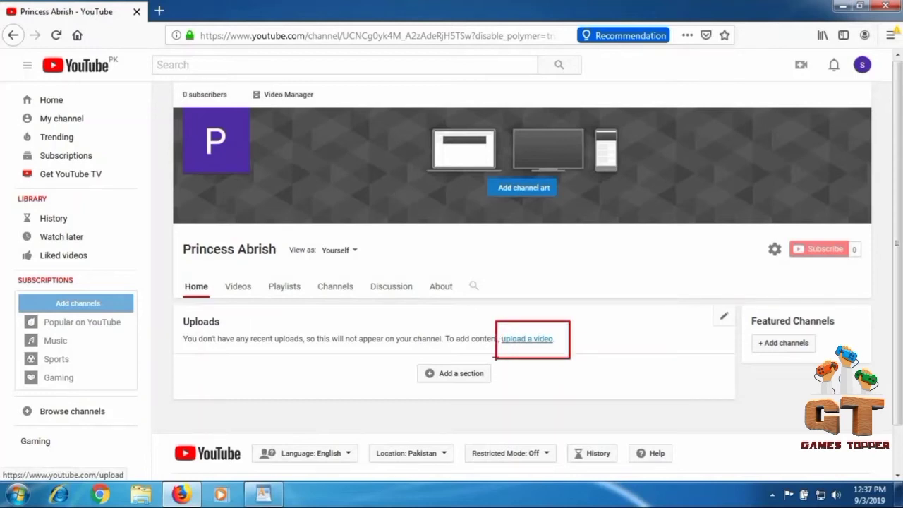
Upload the video 20190903_114401_edited from the desktop's logo Art folder with its privacy set to Public
{"action": "key", "text": "Escape"}
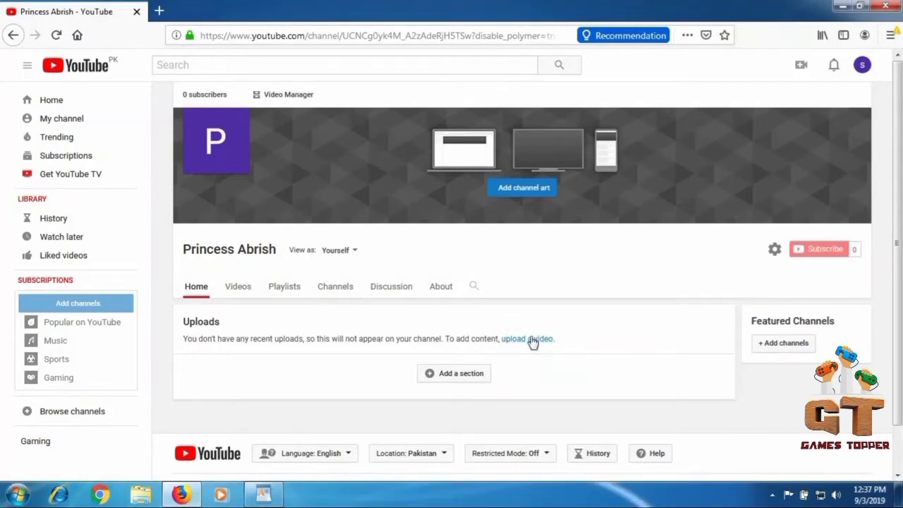
{"action": "left_click", "coordinate": [532, 341]}
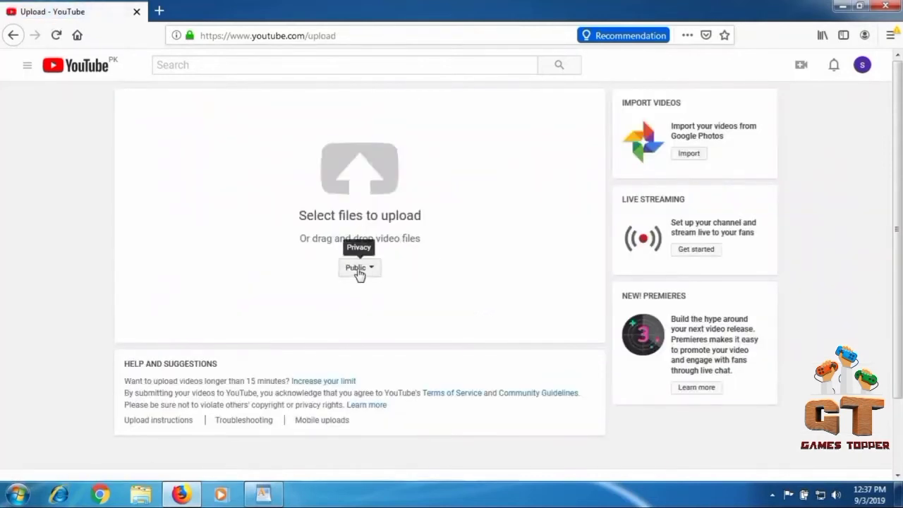
{"action": "left_click", "coordinate": [358, 268]}
{"action": "left_click", "coordinate": [360, 162]}
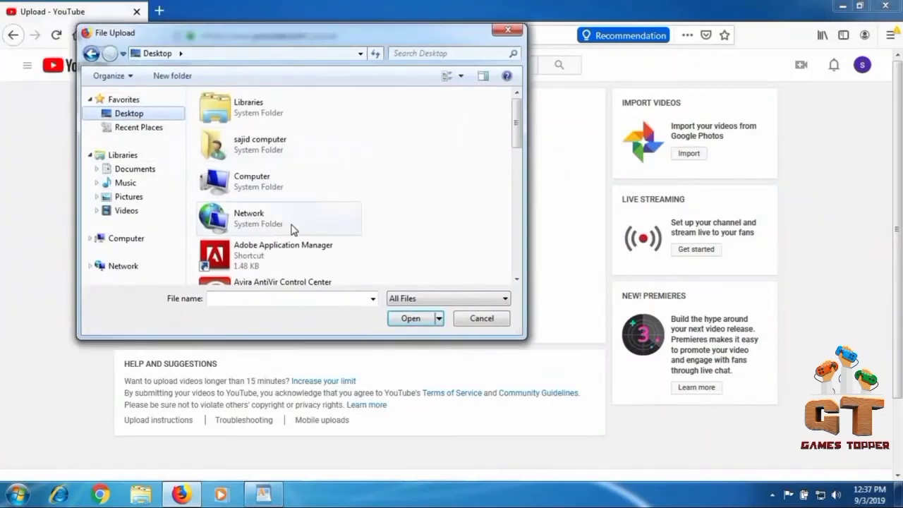
{"action": "scroll", "coordinate": [297, 233], "scroll_direction": "down", "scroll_amount": 3}
{"action": "scroll", "coordinate": [302, 239], "scroll_direction": "down", "scroll_amount": 3}
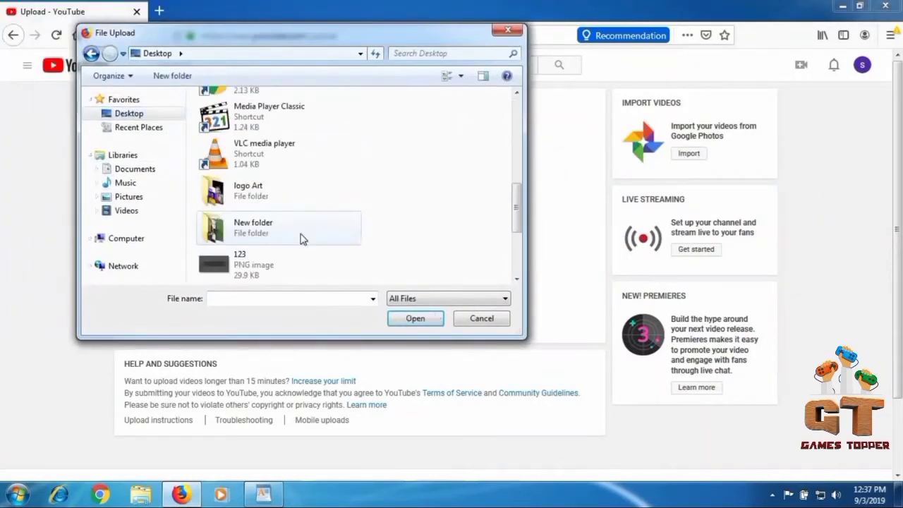
{"action": "double_click", "coordinate": [272, 200]}
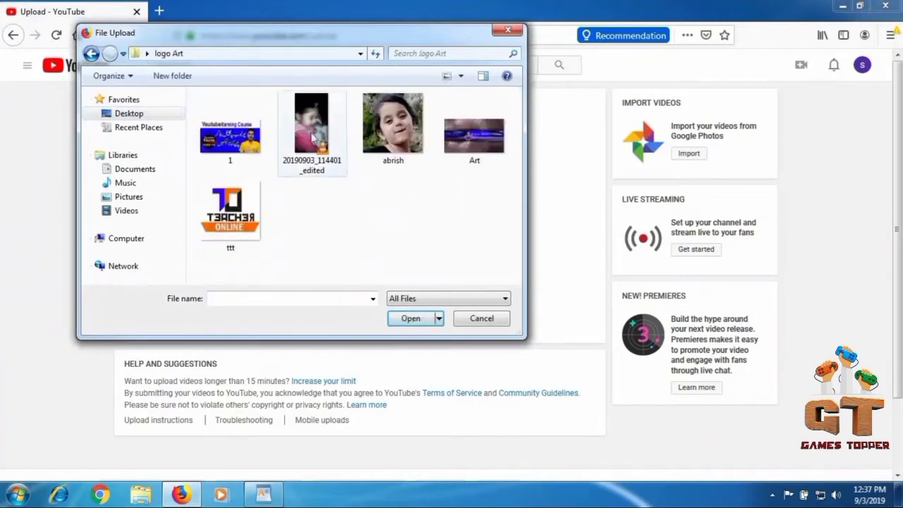
{"action": "left_click", "coordinate": [332, 161]}
{"action": "left_click", "coordinate": [414, 320]}
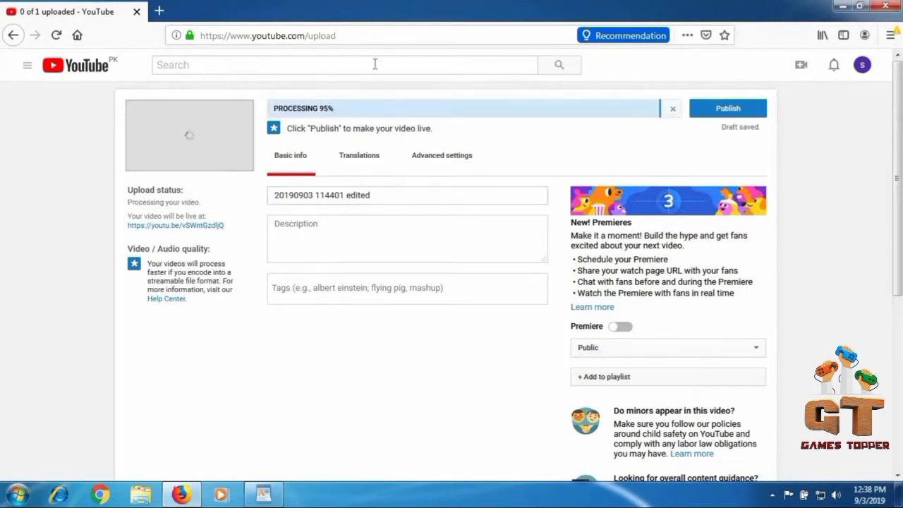
Title the video with the child's name plus "1st video with her mumma", and fill in a matching description and tags
{"action": "left_click", "coordinate": [400, 197]}
{"action": "key", "text": "ctrl+a"}
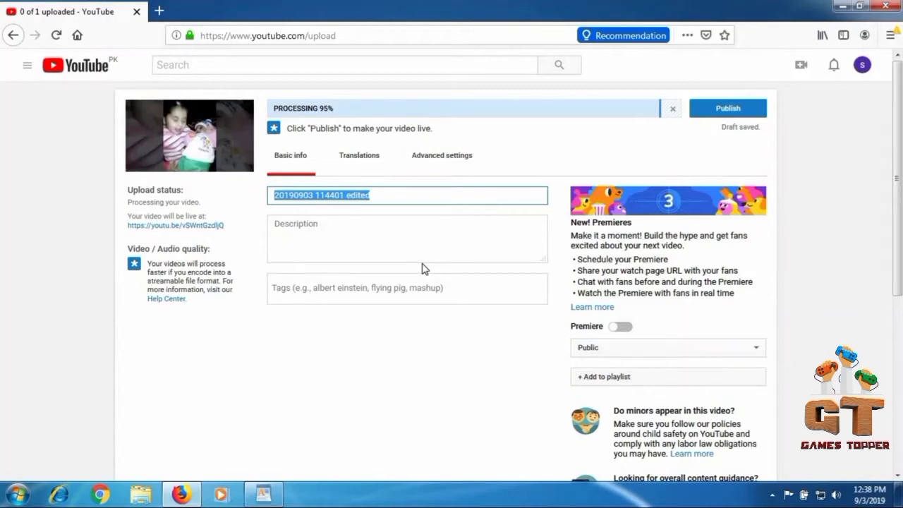
{"action": "type", "text": "Princess Abrish 1st video with her mumma"}
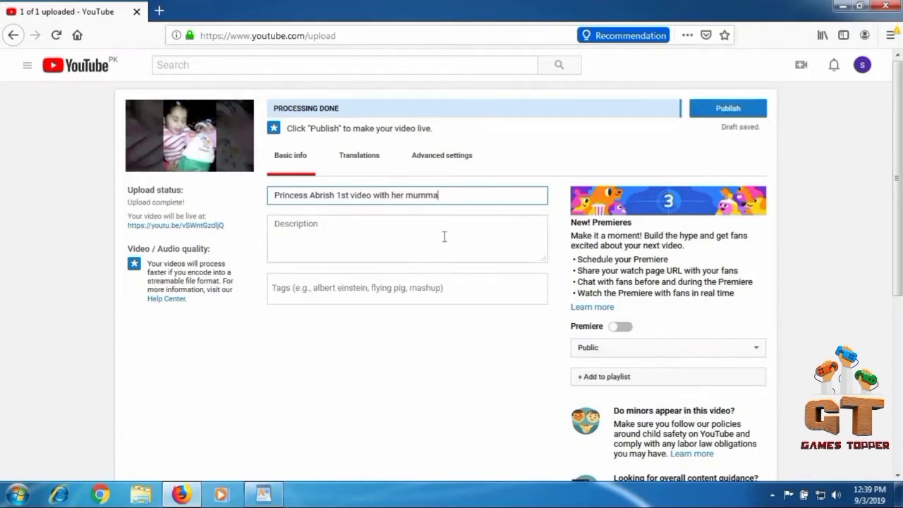
{"action": "left_click", "coordinate": [345, 231]}
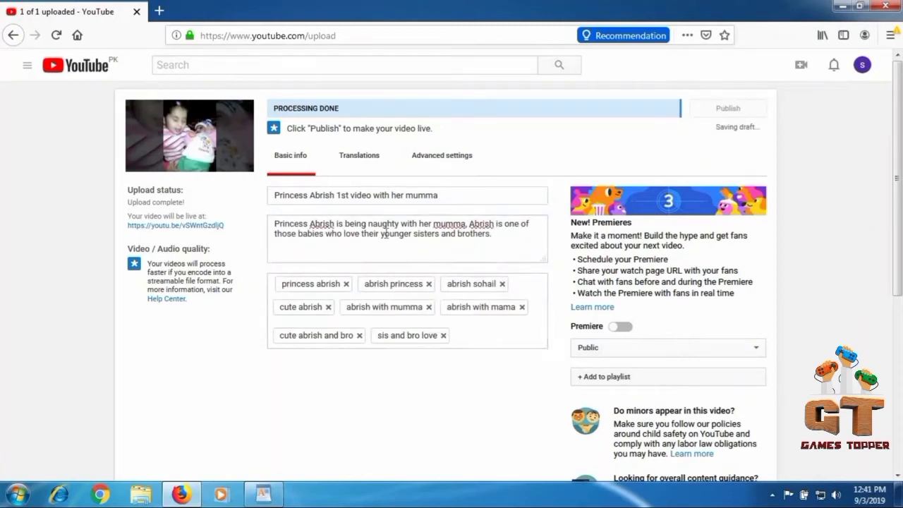
{"action": "left_click_drag", "start_coordinate": [456, 195], "coordinate": [284, 193]}
{"action": "left_click_drag", "start_coordinate": [498, 238], "coordinate": [274, 220]}
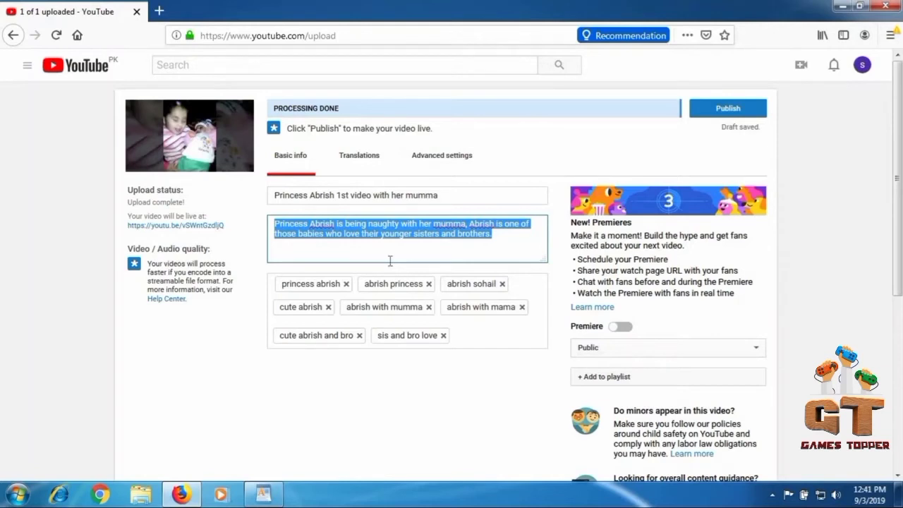
{"action": "left_click", "coordinate": [505, 239]}
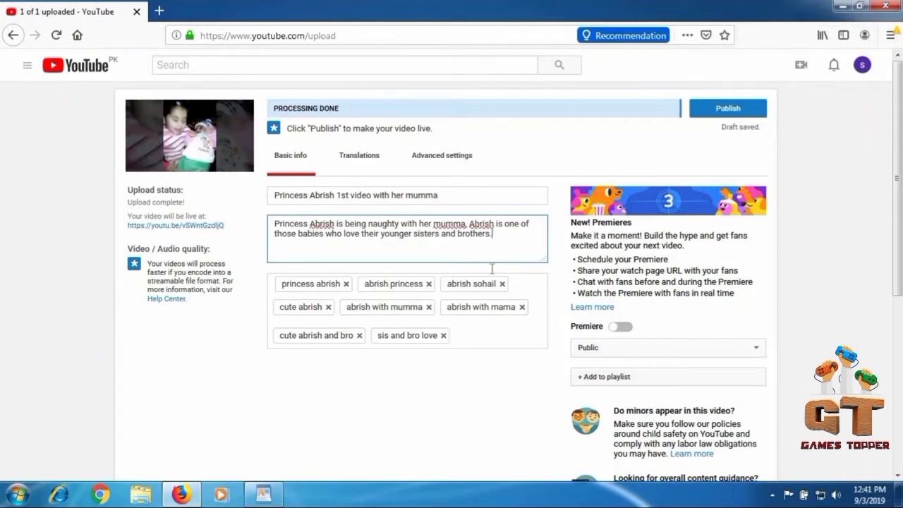
{"action": "mouse_move", "coordinate": [549, 348]}
{"action": "left_mouse_down"}
{"action": "mouse_move", "coordinate": [347, 302]}
{"action": "mouse_move", "coordinate": [267, 272]}
{"action": "left_mouse_up"}
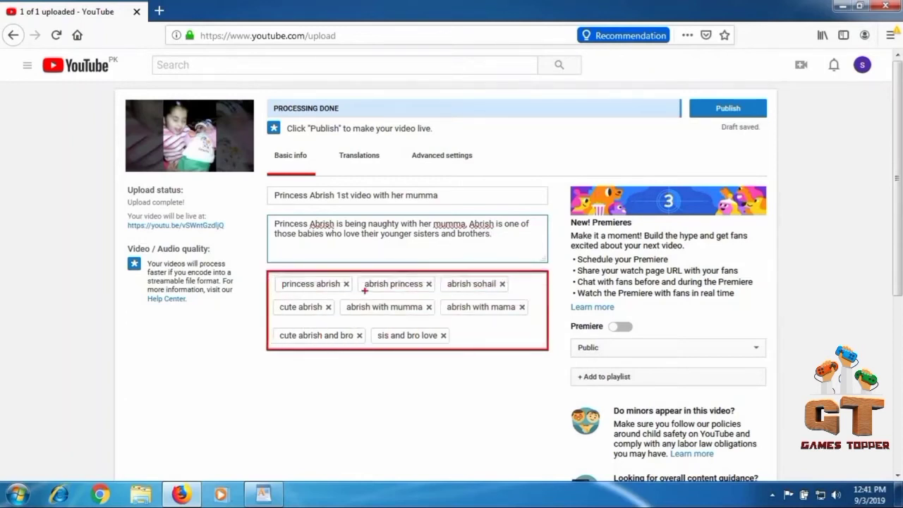
Publish the uploaded video with its completed title, description and tags
{"action": "key", "text": "Escape"}
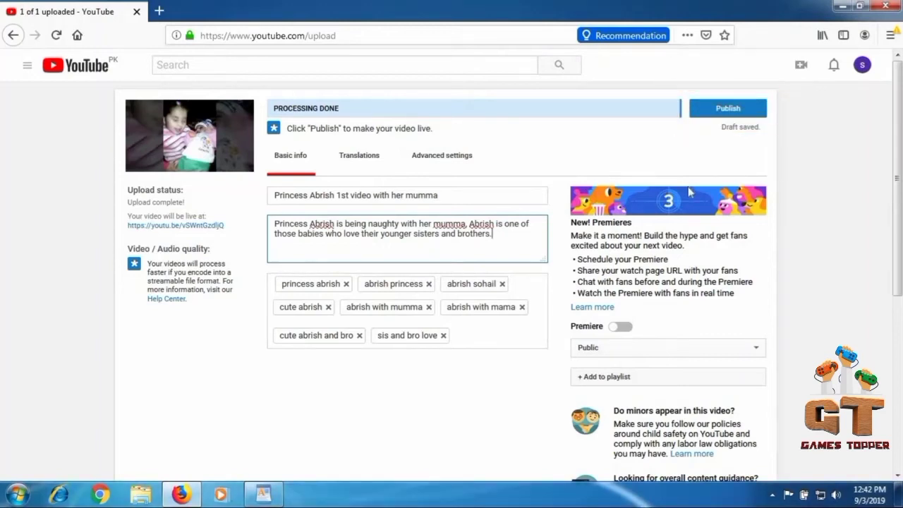
{"action": "left_click", "coordinate": [706, 111]}
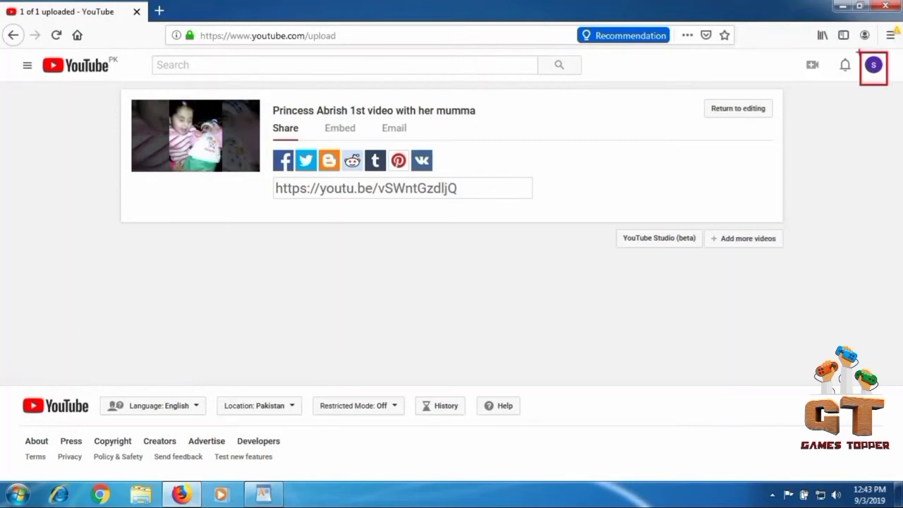
Open the additional features from the YouTube account settings and start verifying the channel
{"action": "left_click", "coordinate": [874, 67]}
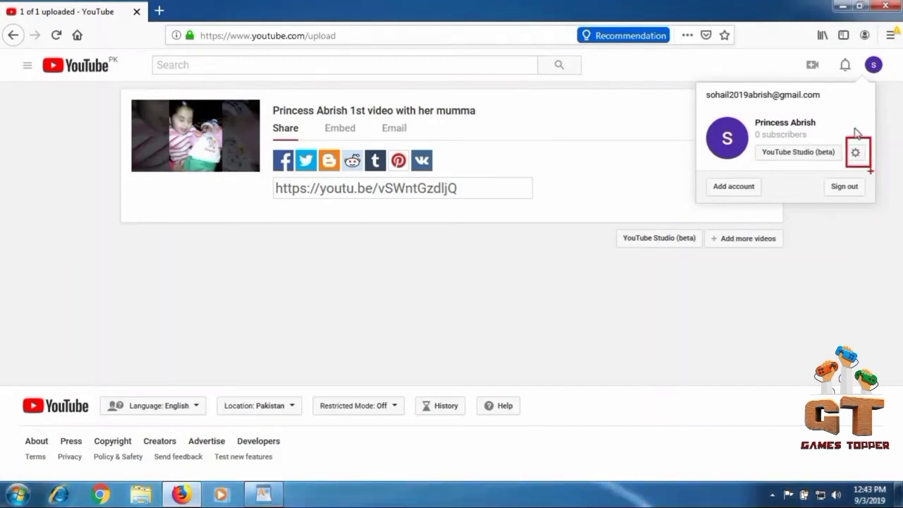
{"action": "left_click", "coordinate": [855, 152]}
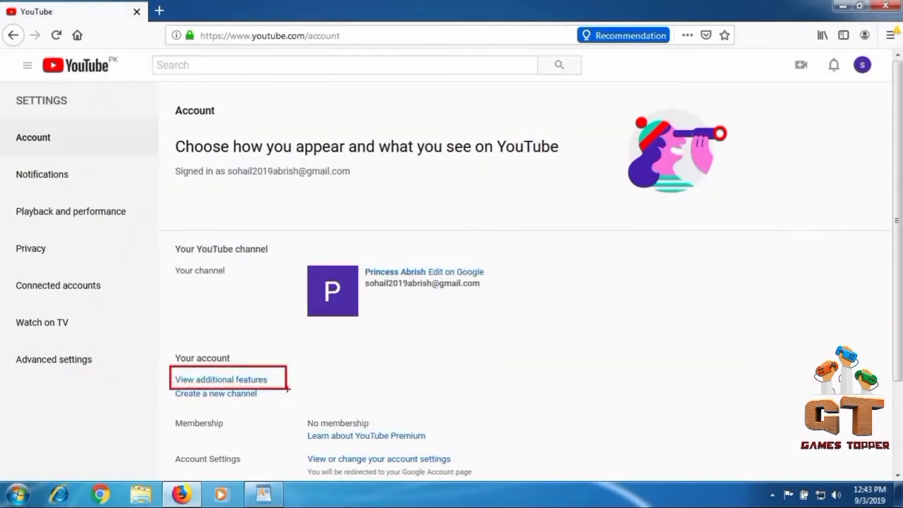
{"action": "left_click", "coordinate": [242, 381]}
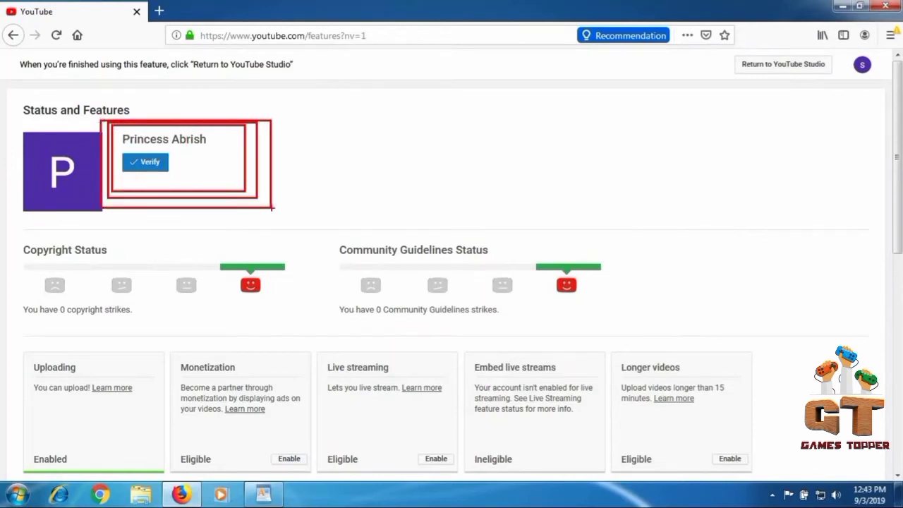
{"action": "left_click", "coordinate": [150, 163]}
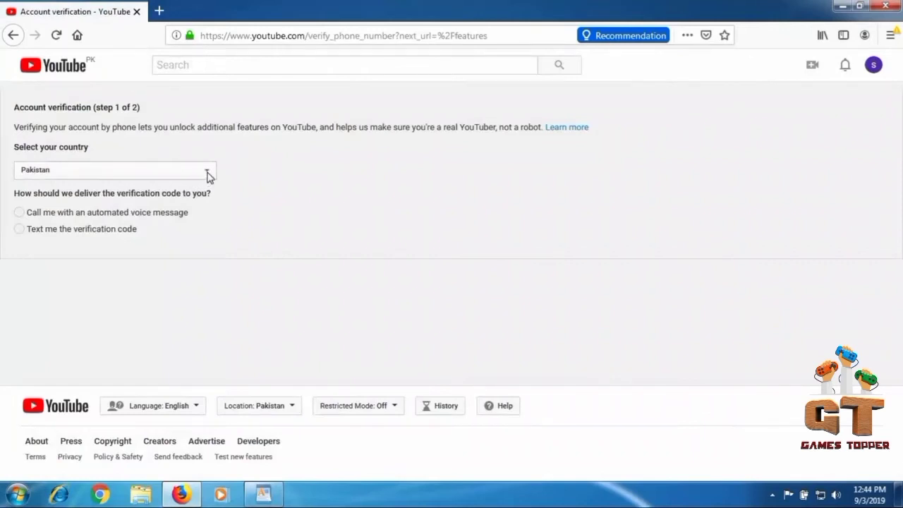
Keep Pakistan as the country, choose to receive the verification code by text, and submit the account holder's phone number
{"action": "left_click", "coordinate": [209, 173]}
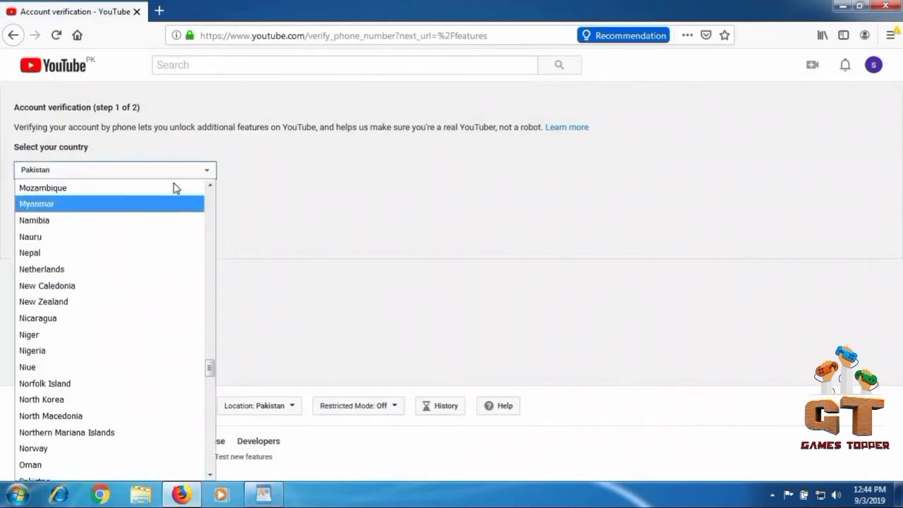
{"action": "left_click", "coordinate": [281, 228]}
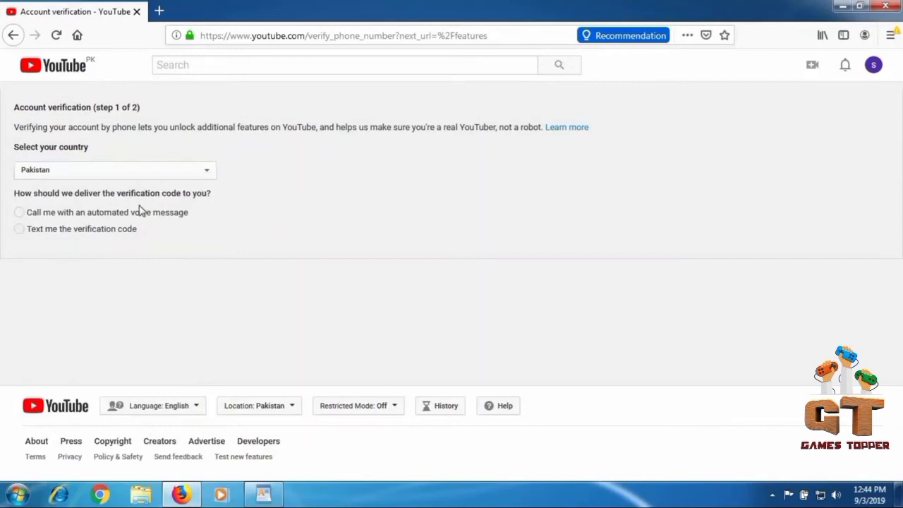
{"action": "left_click", "coordinate": [20, 230]}
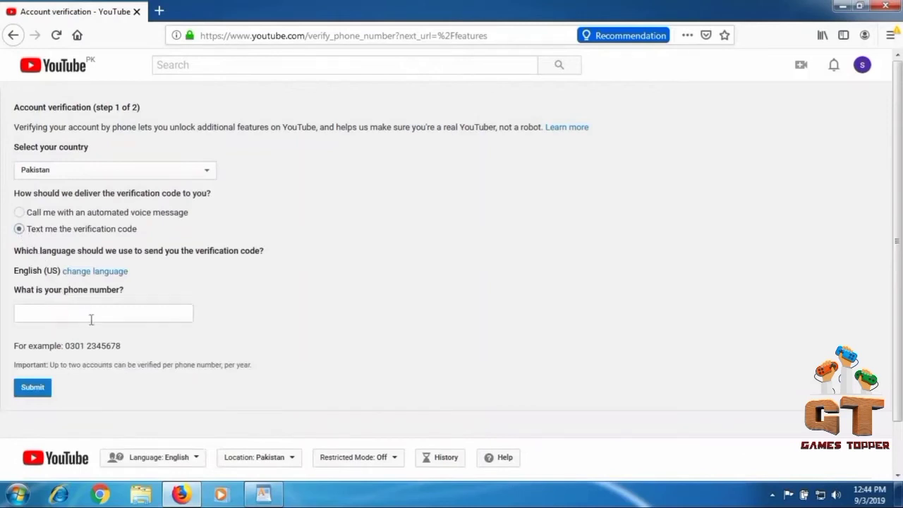
{"action": "left_click", "coordinate": [128, 315]}
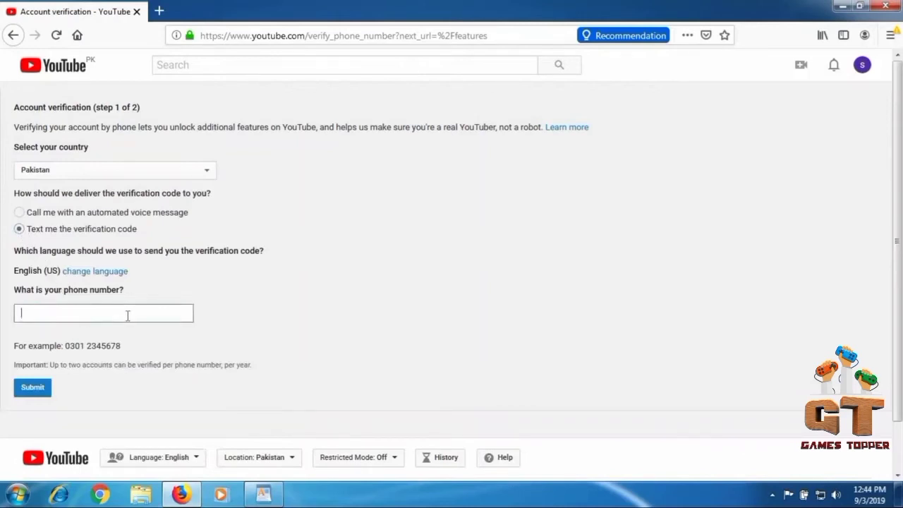
{"action": "left_click_drag", "start_coordinate": [209, 325], "coordinate": [2, 292]}
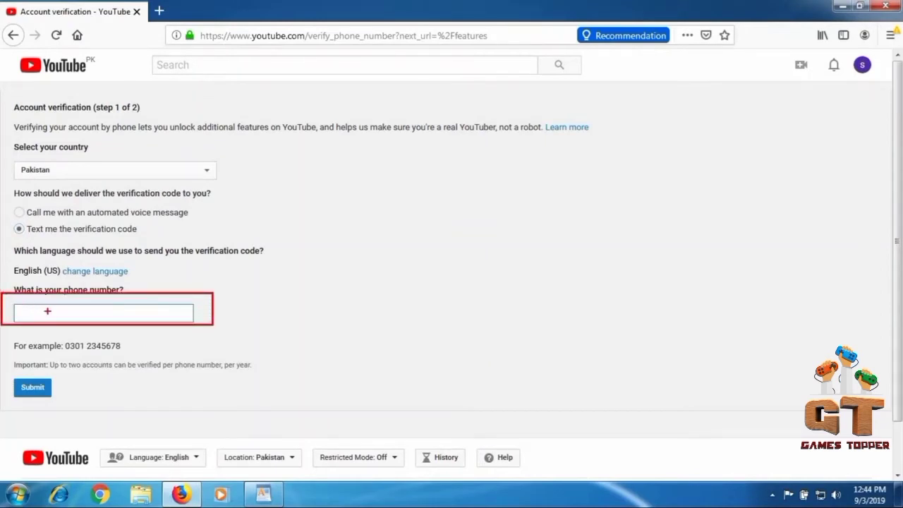
{"action": "key", "text": "Escape"}
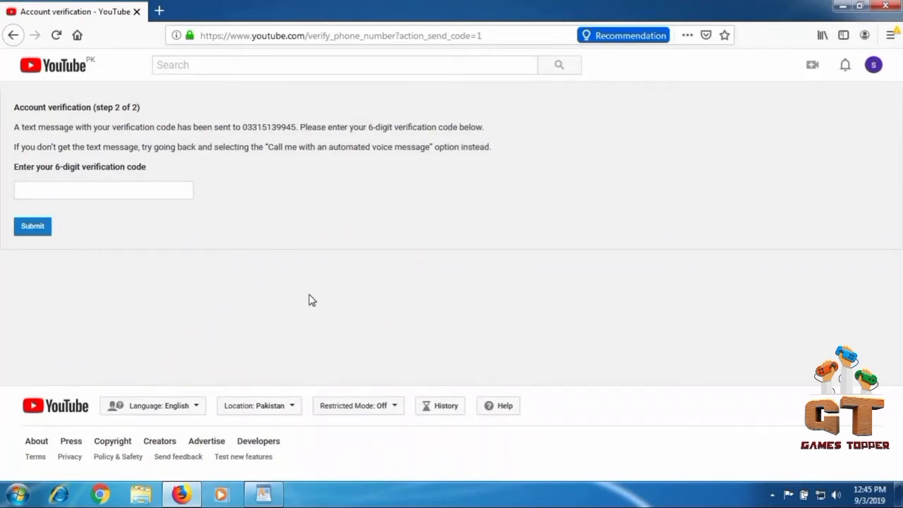
Submit the 6-digit verification code and continue to the channel's Status and Features page
{"action": "left_click_drag", "start_coordinate": [157, 178], "coordinate": [8, 151]}
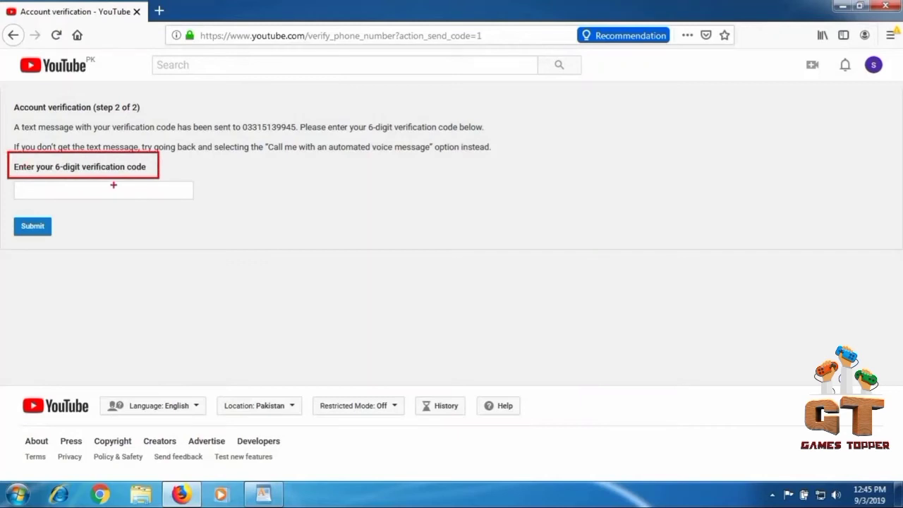
{"action": "left_click_drag", "start_coordinate": [195, 202], "coordinate": [7, 173]}
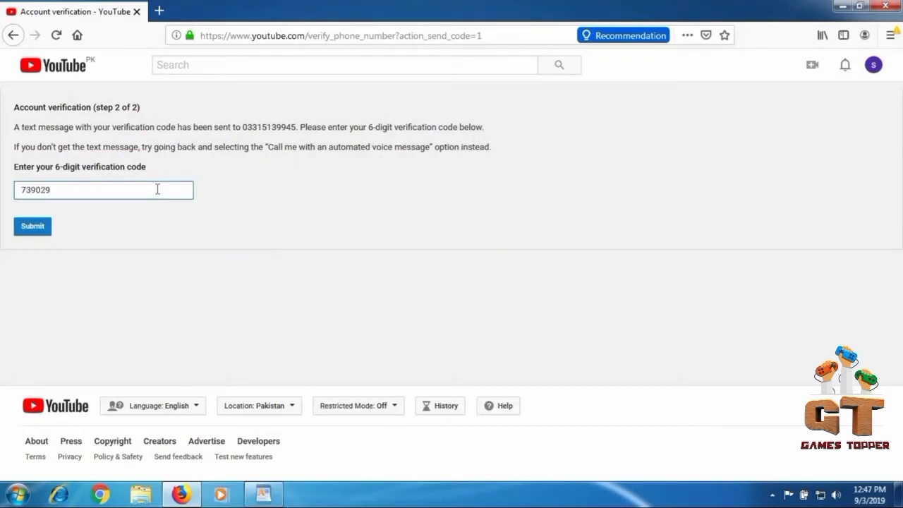
{"action": "left_click", "coordinate": [34, 229]}
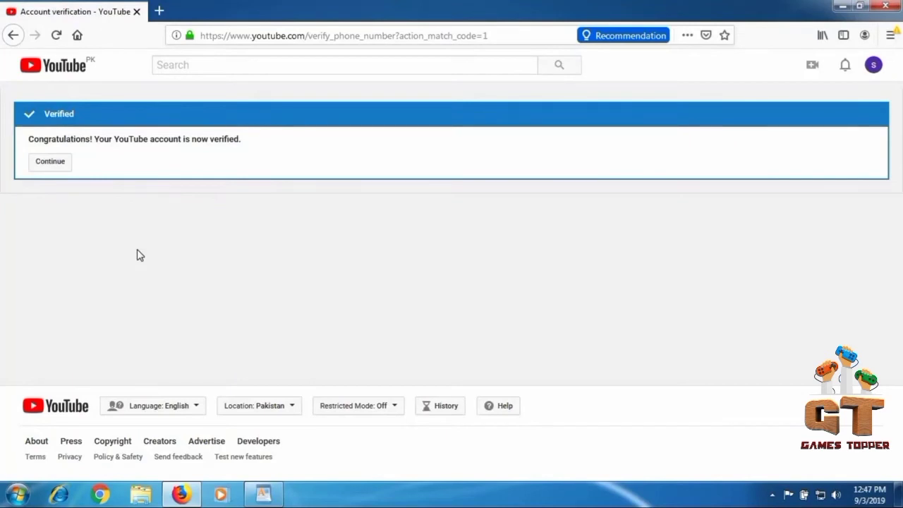
{"action": "left_click_drag", "start_coordinate": [99, 132], "coordinate": [9, 90]}
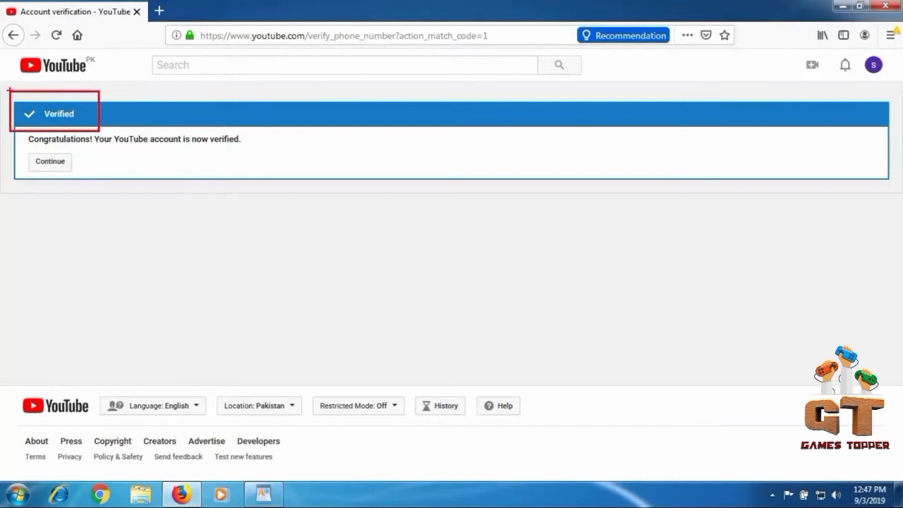
{"action": "key", "text": "Escape"}
{"action": "left_click_drag", "start_coordinate": [81, 185], "coordinate": [16, 140]}
{"action": "key", "text": "Escape"}
{"action": "left_click", "coordinate": [51, 164]}
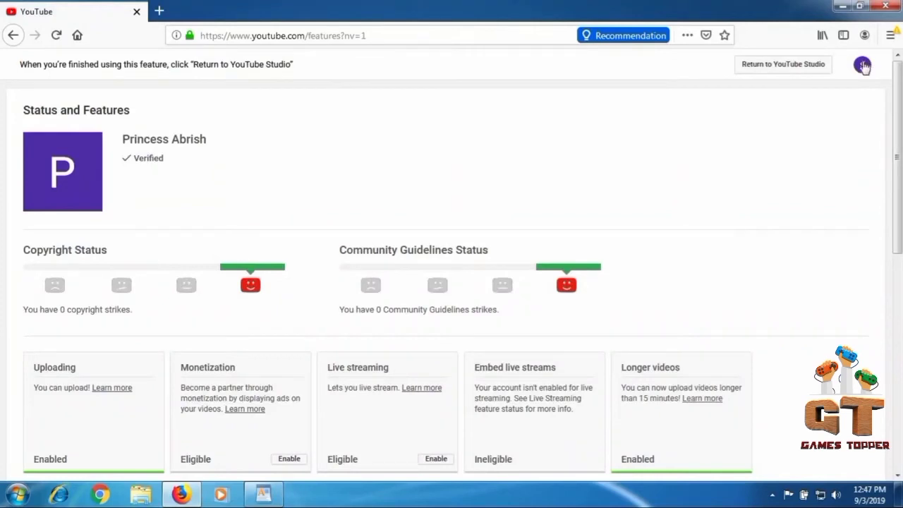
Go to Creator Studio and view the channel's public page from its dashboard
{"action": "left_click", "coordinate": [864, 66]}
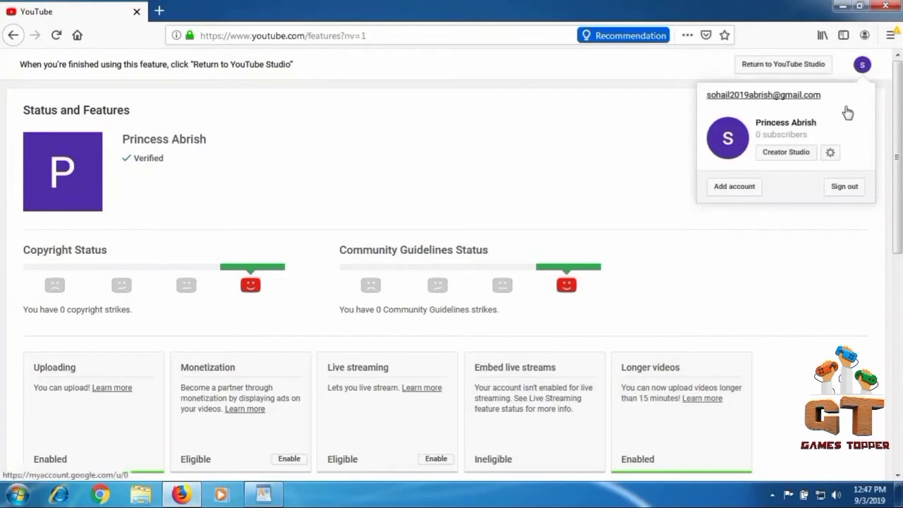
{"action": "left_click", "coordinate": [795, 157]}
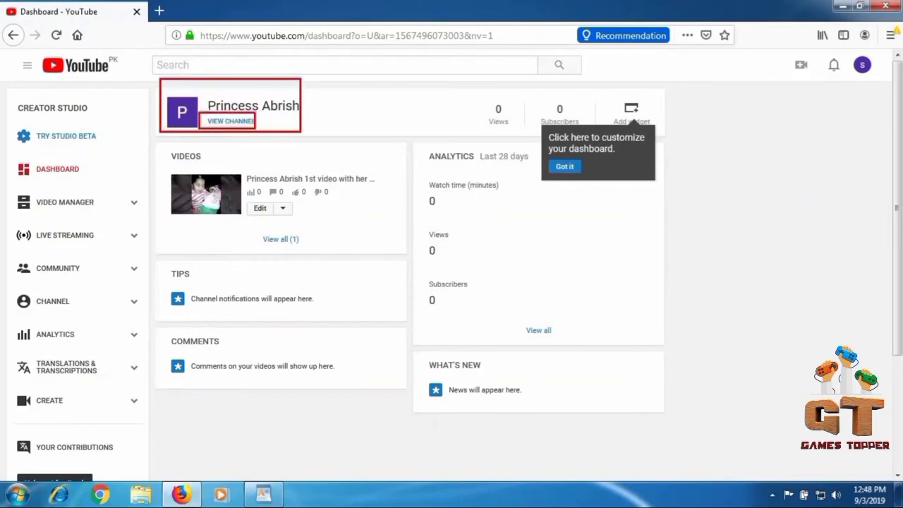
{"action": "left_click", "coordinate": [224, 123]}
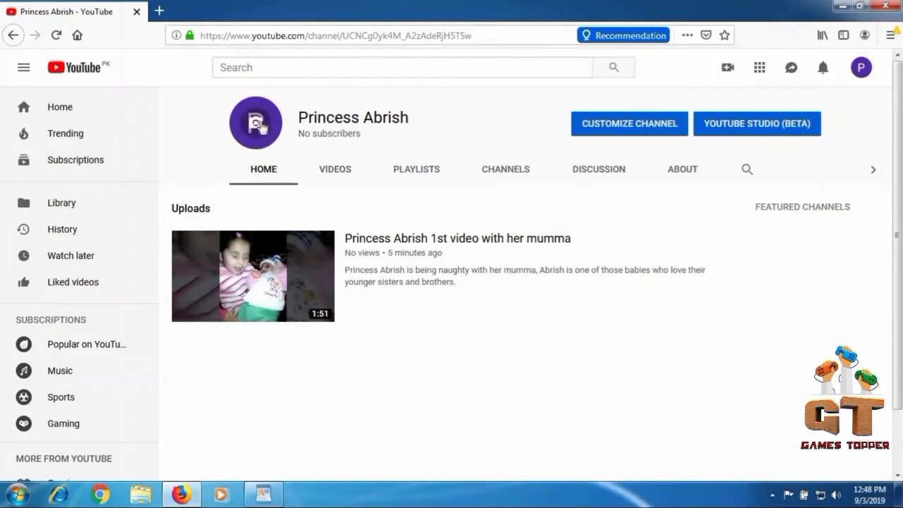
Start editing the channel's profile picture and choose to upload a photo from the computer
{"action": "mouse_move", "coordinate": [292, 147]}
{"action": "left_mouse_down"}
{"action": "mouse_move", "coordinate": [212, 117]}
{"action": "mouse_move", "coordinate": [209, 93]}
{"action": "left_mouse_up"}
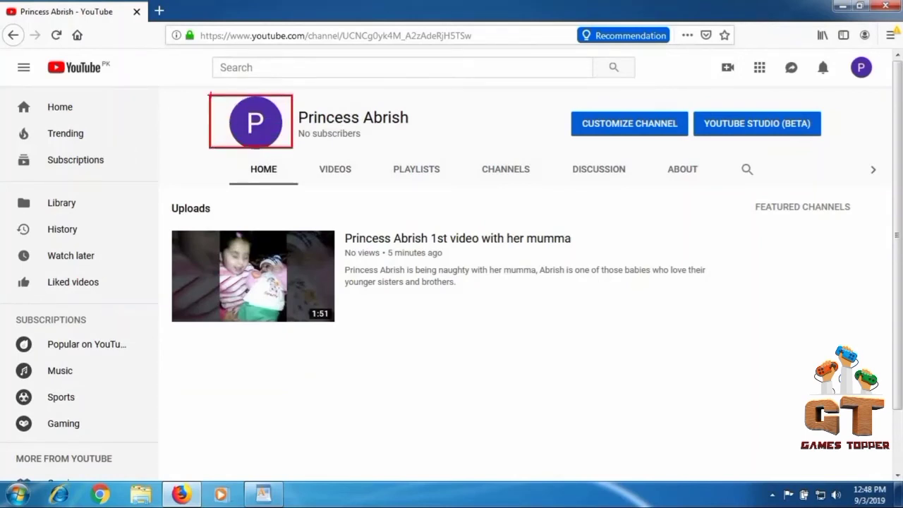
{"action": "left_click", "coordinate": [259, 129]}
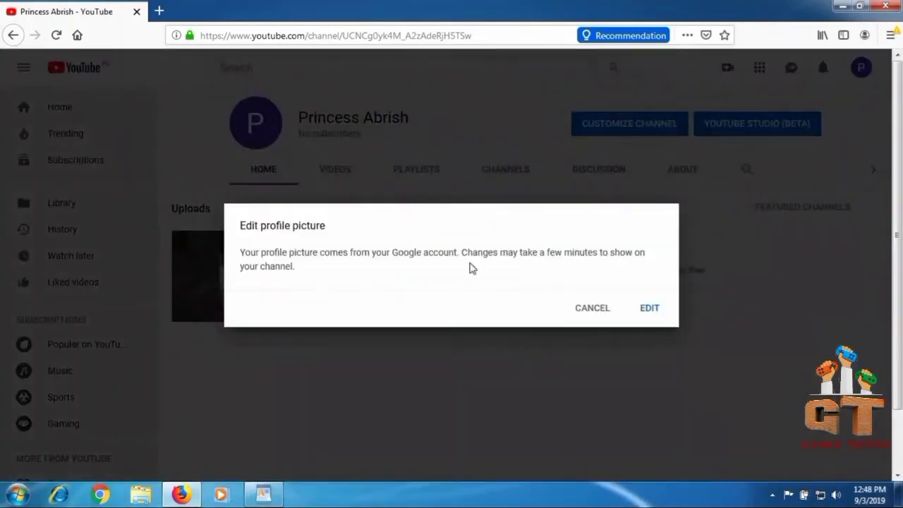
{"action": "left_click", "coordinate": [650, 310]}
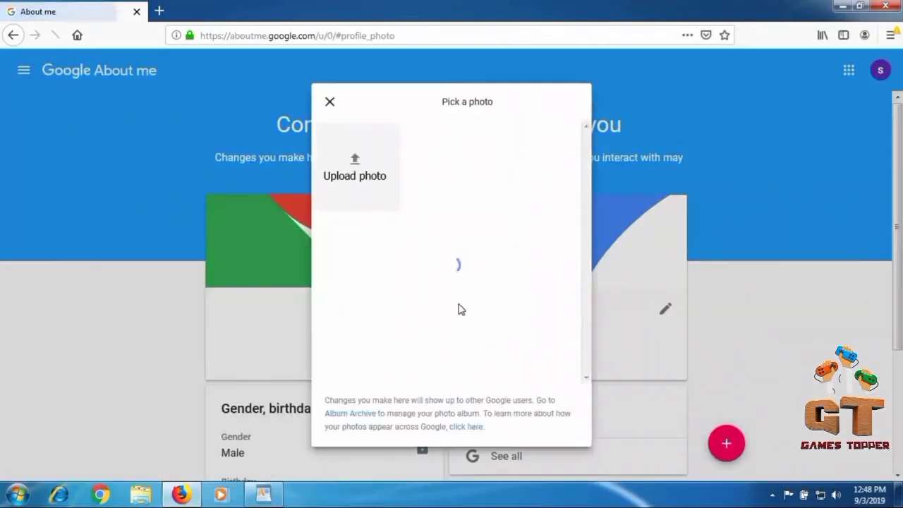
{"action": "left_click", "coordinate": [355, 173]}
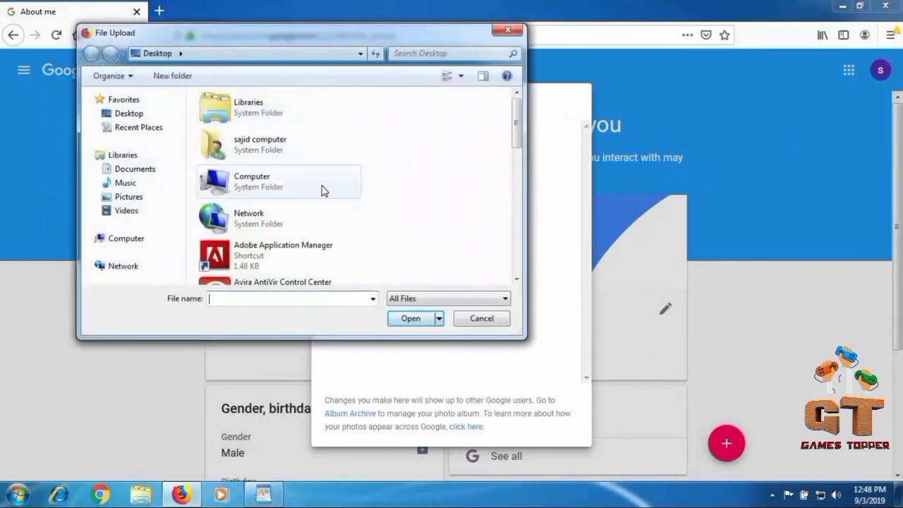
Upload the girl's square portrait image from the desktop's logo Art folder
{"action": "scroll", "coordinate": [326, 207], "scroll_direction": "down", "scroll_amount": 5}
{"action": "scroll", "coordinate": [326, 207], "scroll_direction": "down", "scroll_amount": 2}
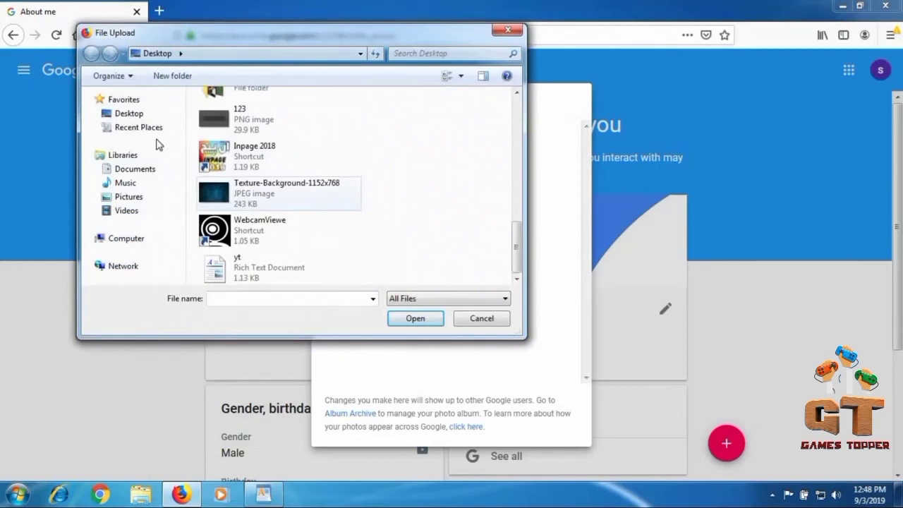
{"action": "left_click", "coordinate": [117, 115]}
{"action": "scroll", "coordinate": [299, 218], "scroll_direction": "up", "scroll_amount": 10}
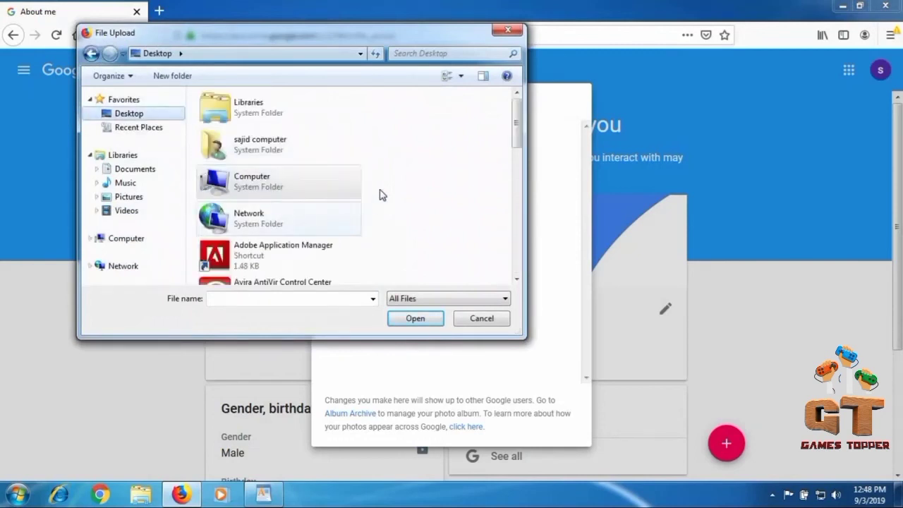
{"action": "scroll", "coordinate": [377, 236], "scroll_direction": "down", "scroll_amount": 10}
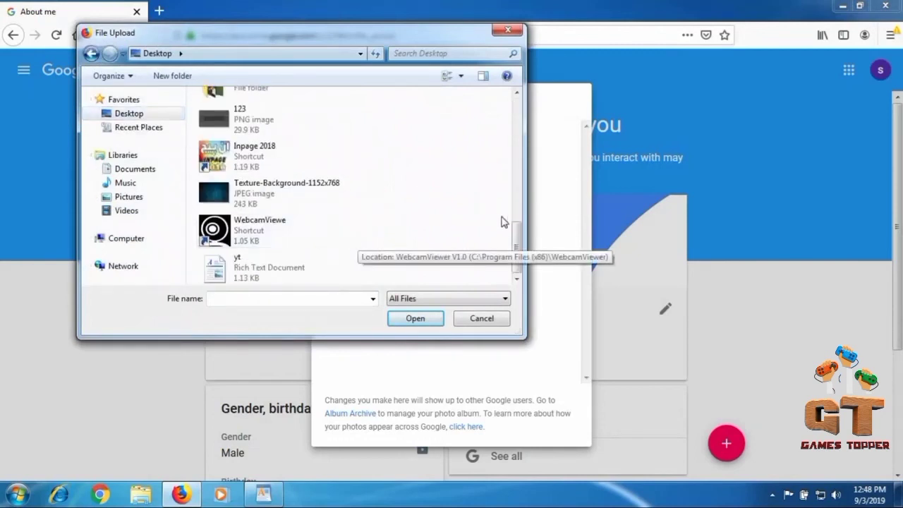
{"action": "left_click_drag", "start_coordinate": [520, 237], "coordinate": [516, 212]}
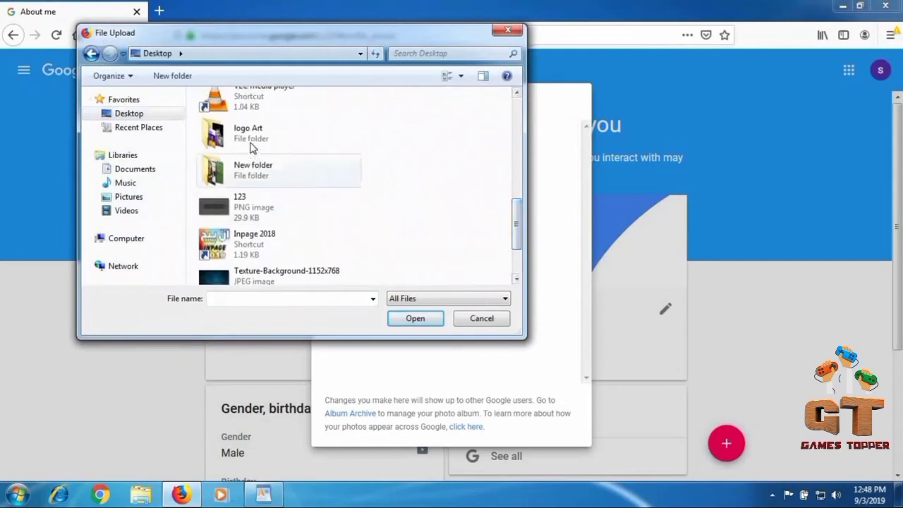
{"action": "double_click", "coordinate": [227, 130]}
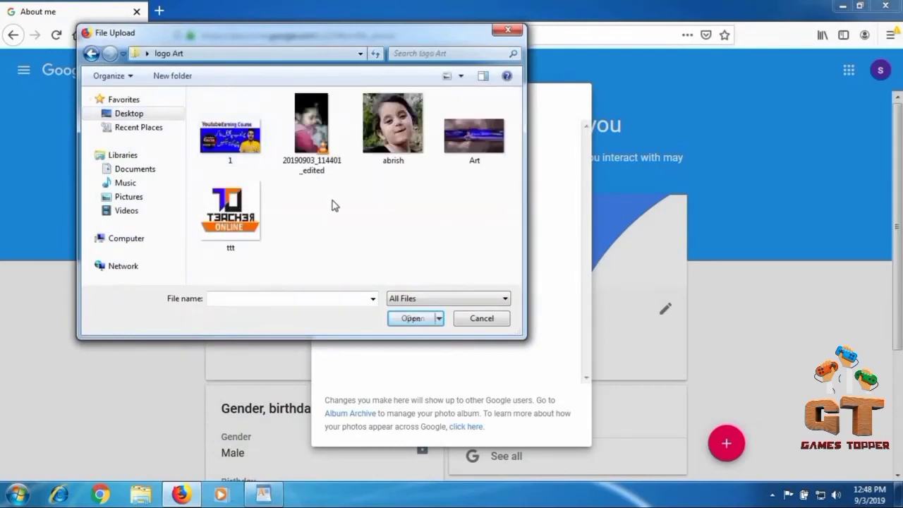
{"action": "left_click", "coordinate": [387, 161]}
{"action": "left_click", "coordinate": [411, 319]}
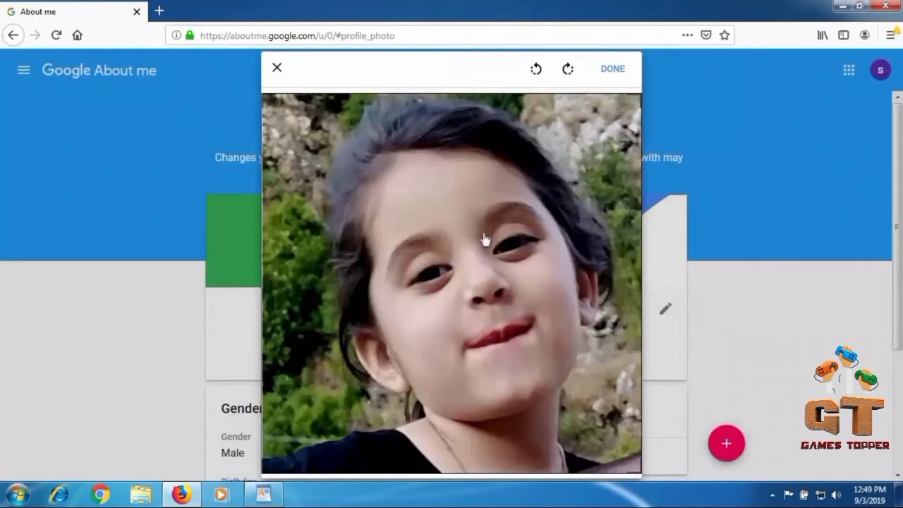
Apply the uploaded portrait as the profile picture without rotating it and dismiss the update notice
{"action": "left_click", "coordinate": [605, 70]}
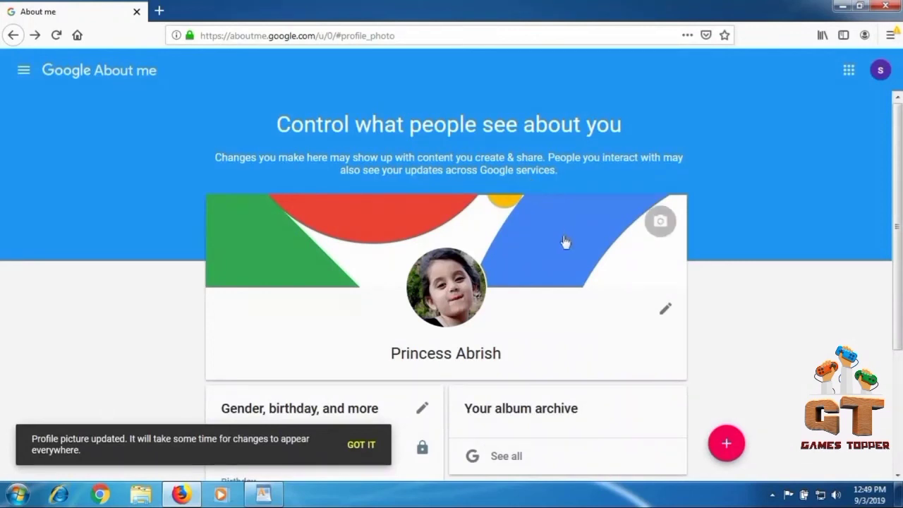
{"action": "scroll", "coordinate": [547, 272], "scroll_direction": "down", "scroll_amount": 3}
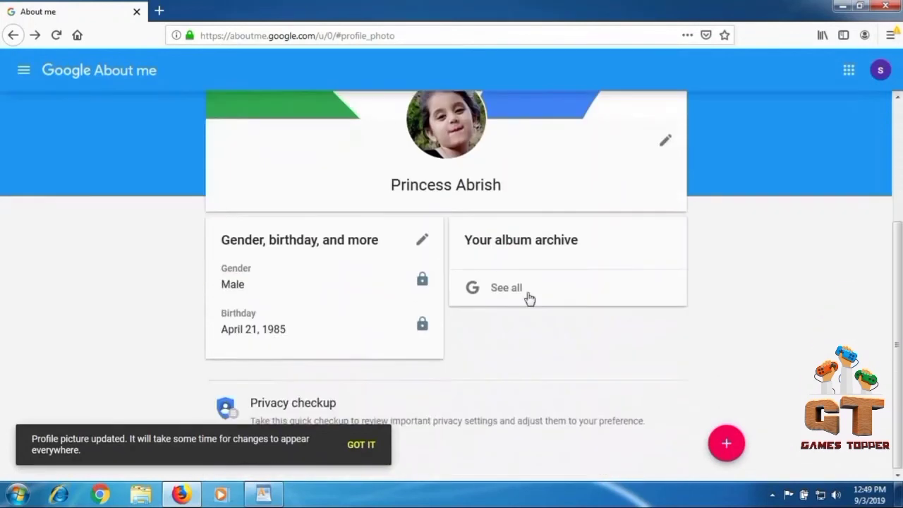
{"action": "left_click", "coordinate": [361, 446]}
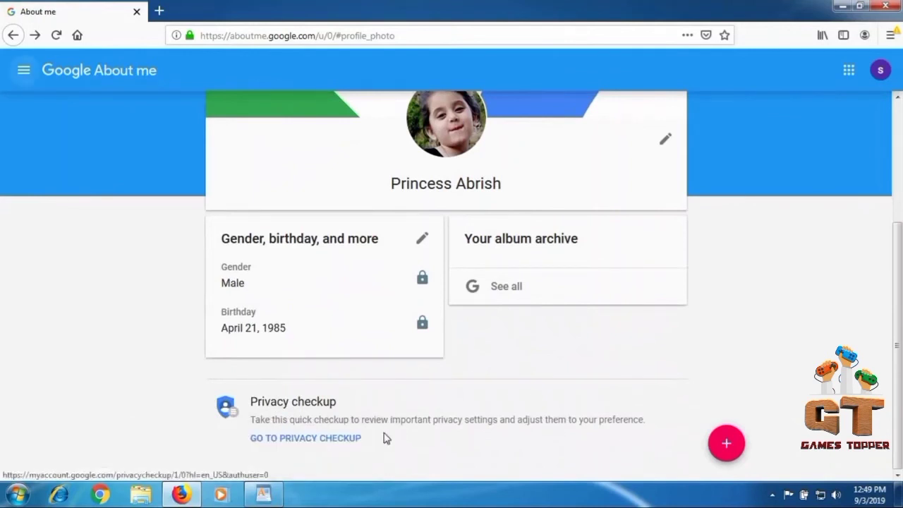
{"action": "scroll", "coordinate": [381, 395], "scroll_direction": "up", "scroll_amount": 3}
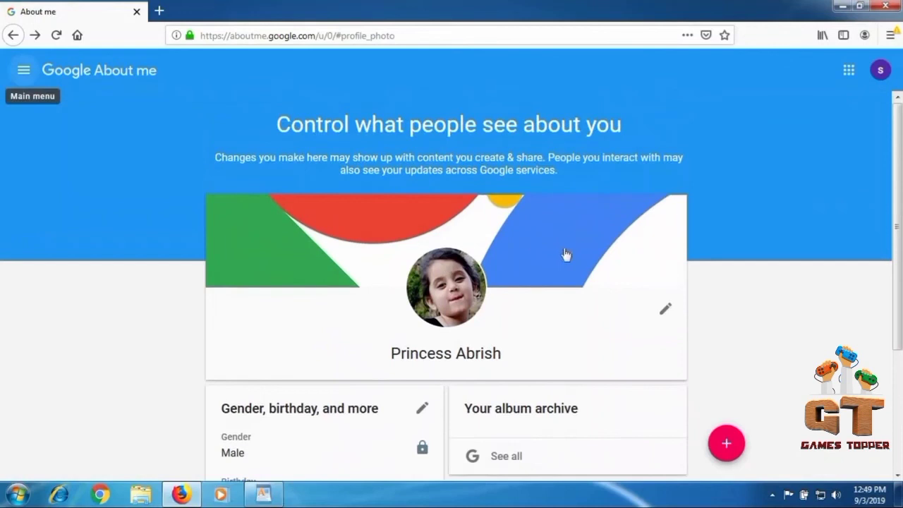
{"action": "scroll", "coordinate": [478, 212], "scroll_direction": "down", "scroll_amount": 2}
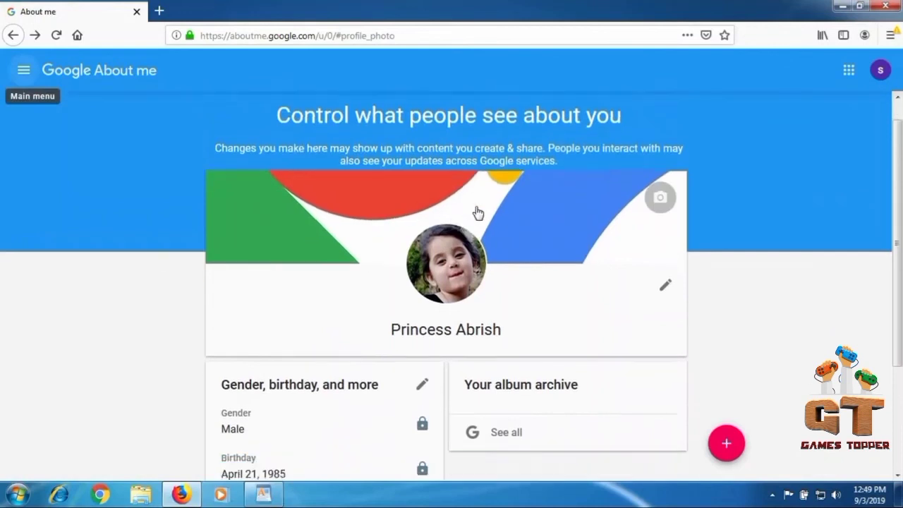
Return from the Google About me page to the YouTube channel page and open the channel for customization
{"action": "scroll", "coordinate": [298, 187], "scroll_direction": "down", "scroll_amount": 2}
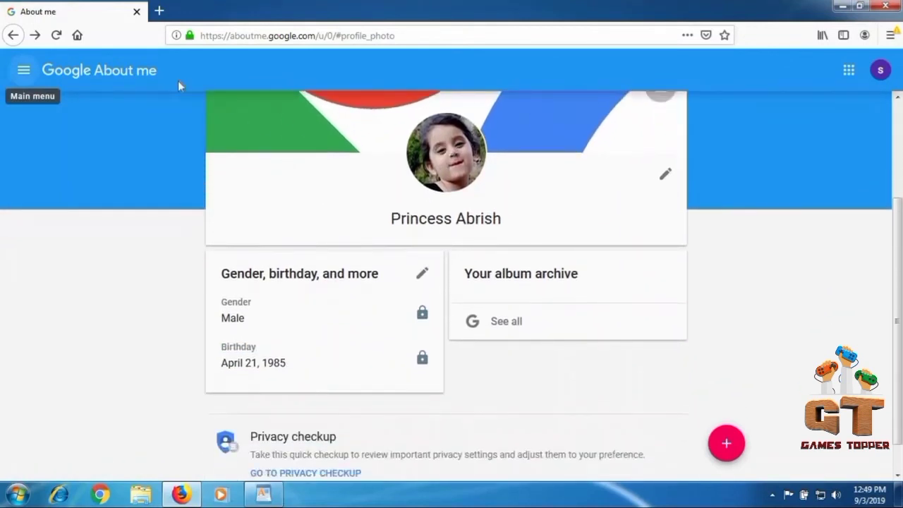
{"action": "scroll", "coordinate": [313, 264], "scroll_direction": "down", "scroll_amount": 1}
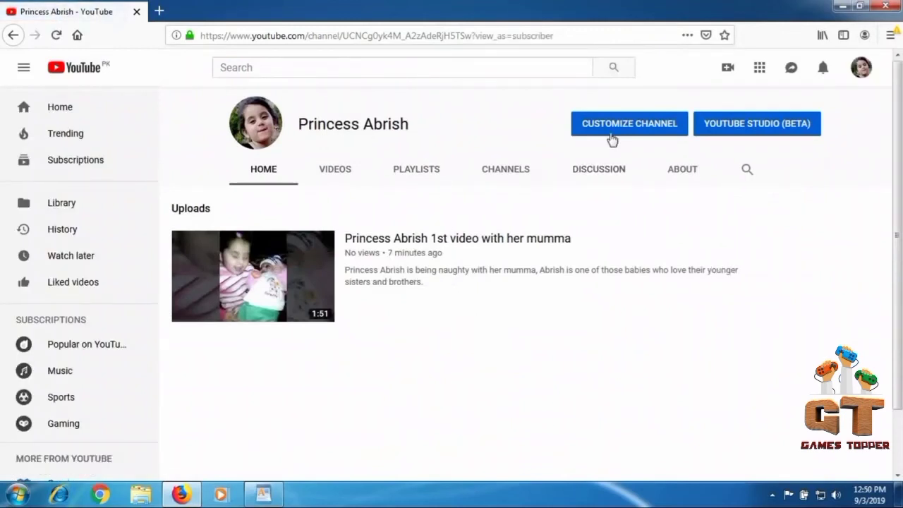
{"action": "left_click", "coordinate": [549, 178]}
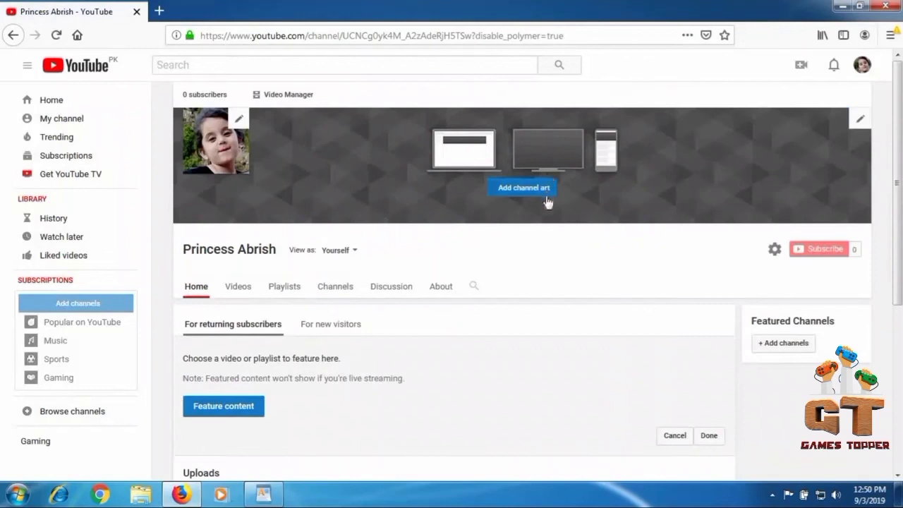
Start adding channel art to the empty banner and choose to upload a photo from the computer
{"action": "mouse_move", "coordinate": [237, 139]}
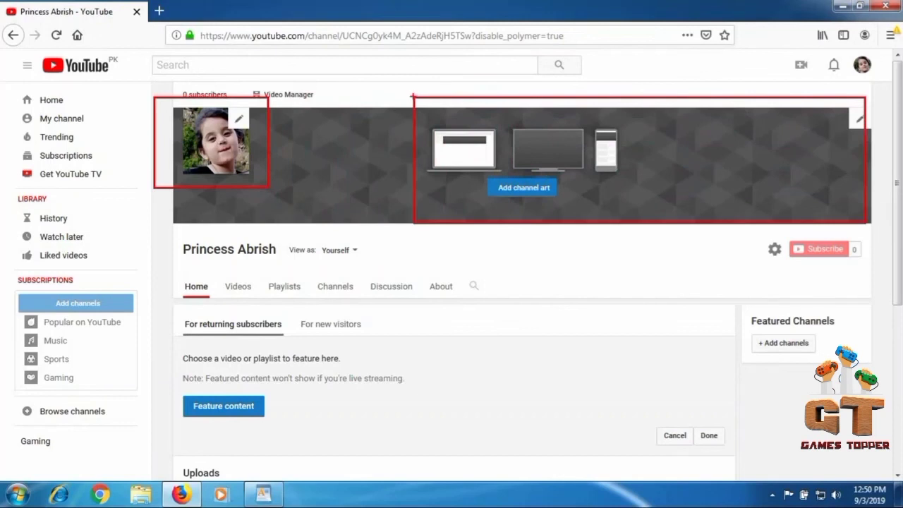
{"action": "left_click", "coordinate": [520, 197]}
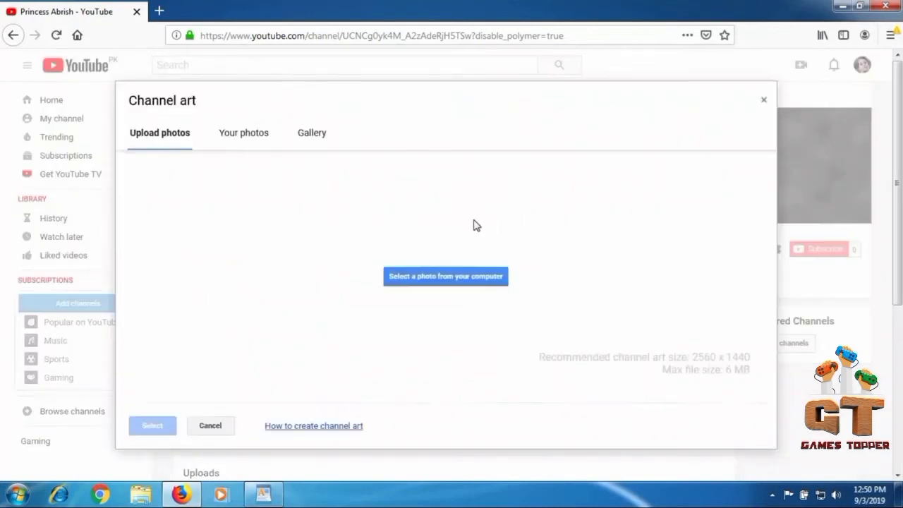
{"action": "left_click", "coordinate": [446, 299]}
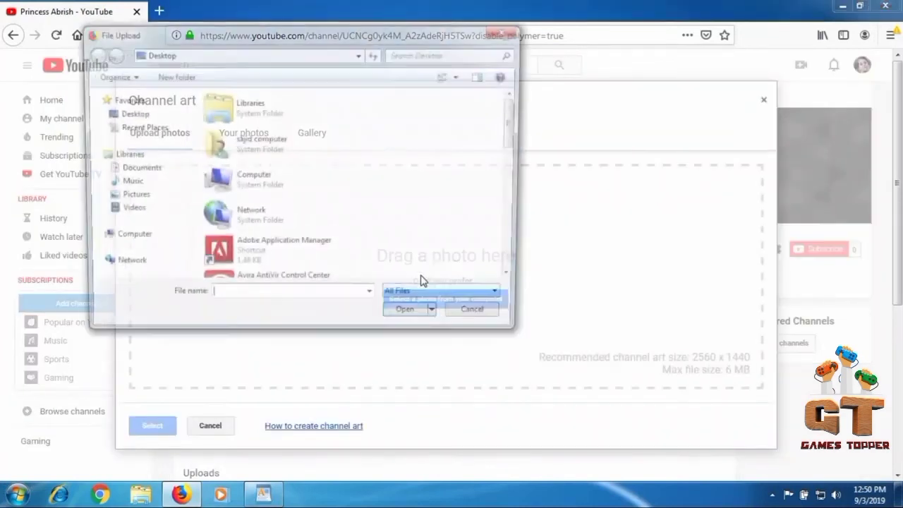
Upload the Art image from the desktop's logo Art folder as the channel art
{"action": "left_click", "coordinate": [134, 117]}
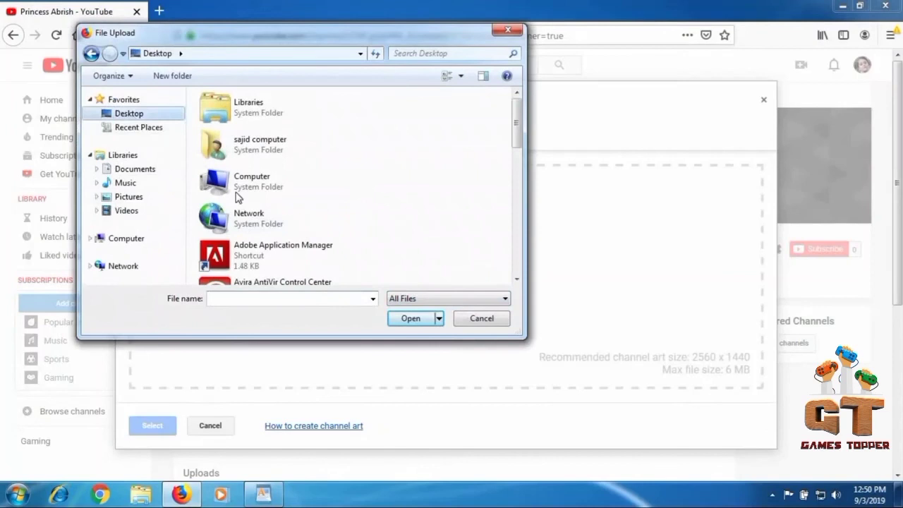
{"action": "scroll", "coordinate": [520, 229], "scroll_direction": "down", "scroll_amount": 3}
{"action": "scroll", "coordinate": [521, 229], "scroll_direction": "down", "scroll_amount": 3}
{"action": "scroll", "coordinate": [472, 205], "scroll_direction": "up", "scroll_amount": 2}
{"action": "left_click", "coordinate": [246, 187]}
{"action": "double_click", "coordinate": [246, 187]}
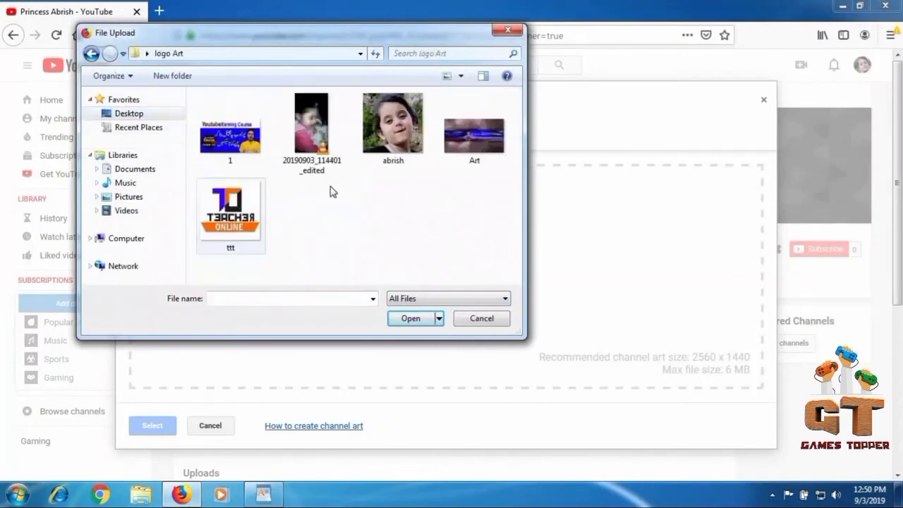
{"action": "left_click", "coordinate": [460, 150]}
{"action": "left_click", "coordinate": [411, 319]}
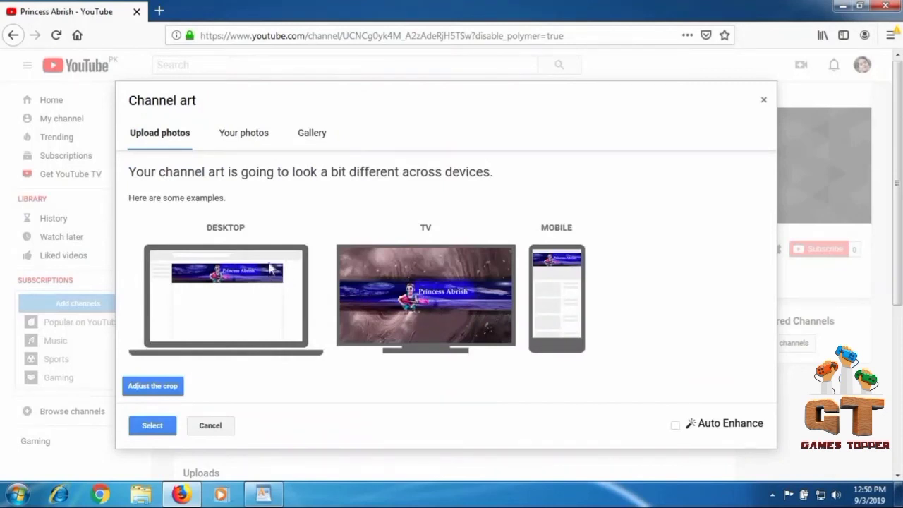
{"action": "mouse_move", "coordinate": [148, 233]}
{"action": "left_mouse_down"}
{"action": "mouse_move", "coordinate": [295, 338]}
{"action": "mouse_move", "coordinate": [316, 338]}
{"action": "left_mouse_up"}
{"action": "mouse_move", "coordinate": [323, 223]}
{"action": "left_mouse_down"}
{"action": "mouse_move", "coordinate": [407, 315]}
{"action": "mouse_move", "coordinate": [521, 353]}
{"action": "left_mouse_up"}
{"action": "left_click_drag", "start_coordinate": [523, 215], "coordinate": [616, 385]}
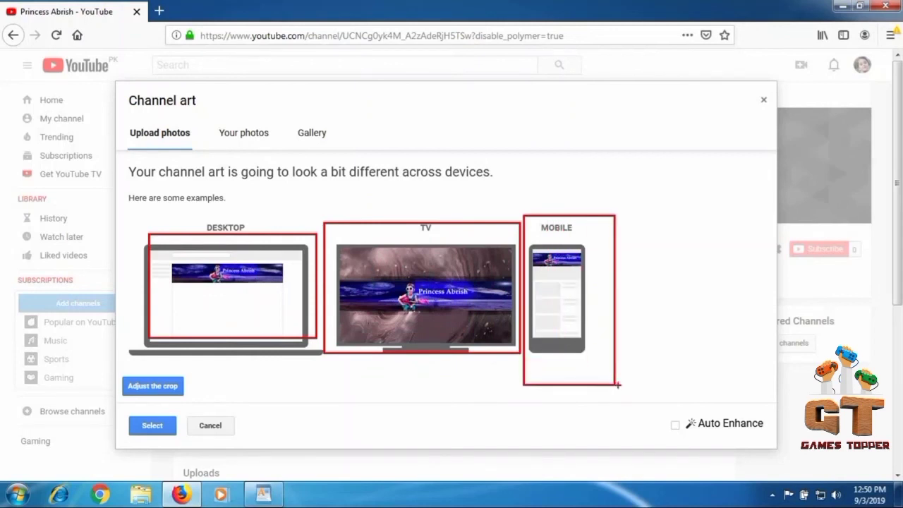
{"action": "key", "text": "Escape"}
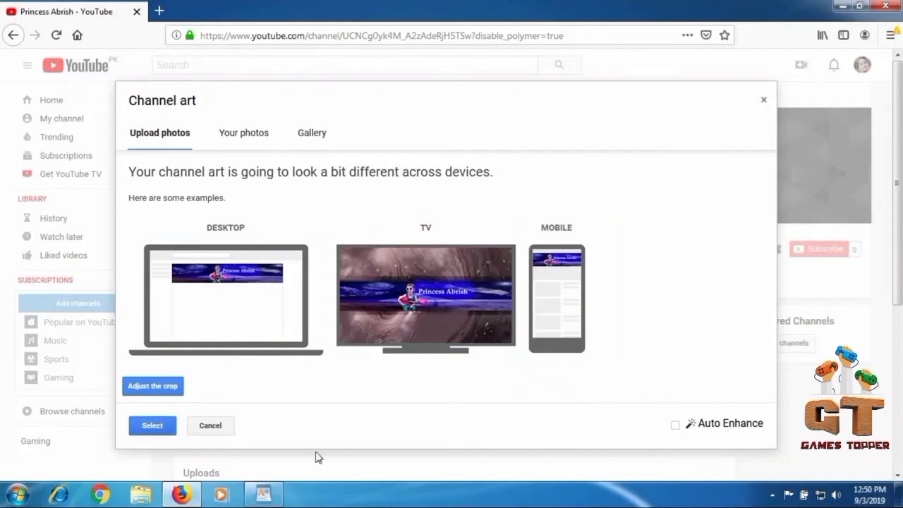
Turn on Auto Enhance for the uploaded banner and apply it as the channel art without adjusting the crop
{"action": "left_click", "coordinate": [676, 425]}
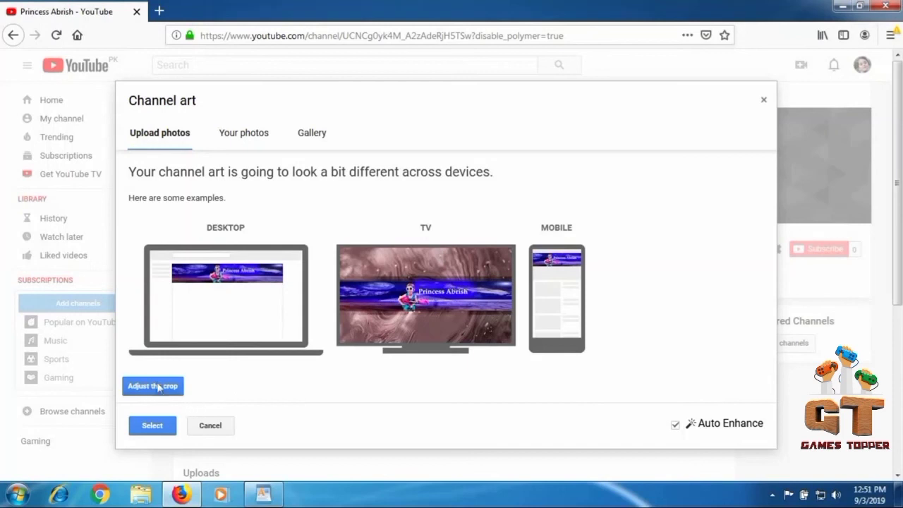
{"action": "mouse_move", "coordinate": [198, 397]}
{"action": "left_mouse_down"}
{"action": "mouse_move", "coordinate": [138, 399]}
{"action": "mouse_move", "coordinate": [117, 367]}
{"action": "mouse_move", "coordinate": [200, 399]}
{"action": "left_mouse_up"}
{"action": "key", "text": "Escape"}
{"action": "left_click", "coordinate": [163, 430]}
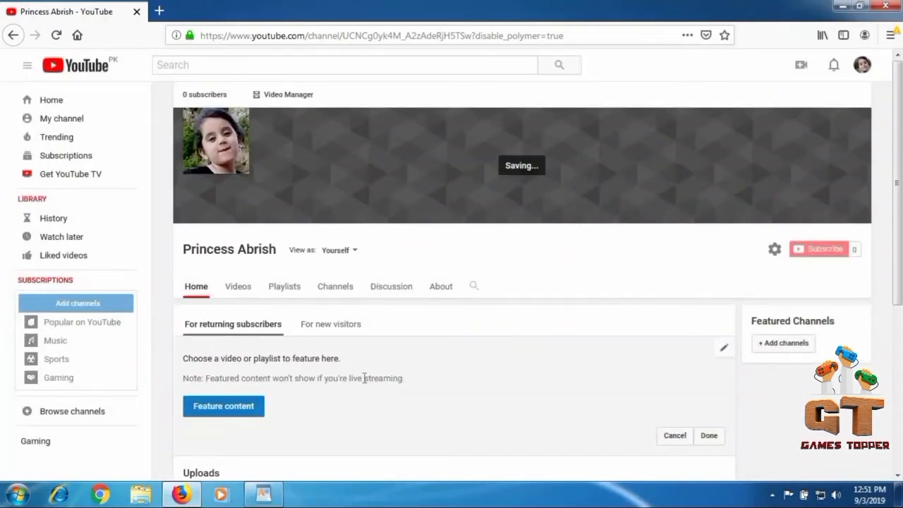